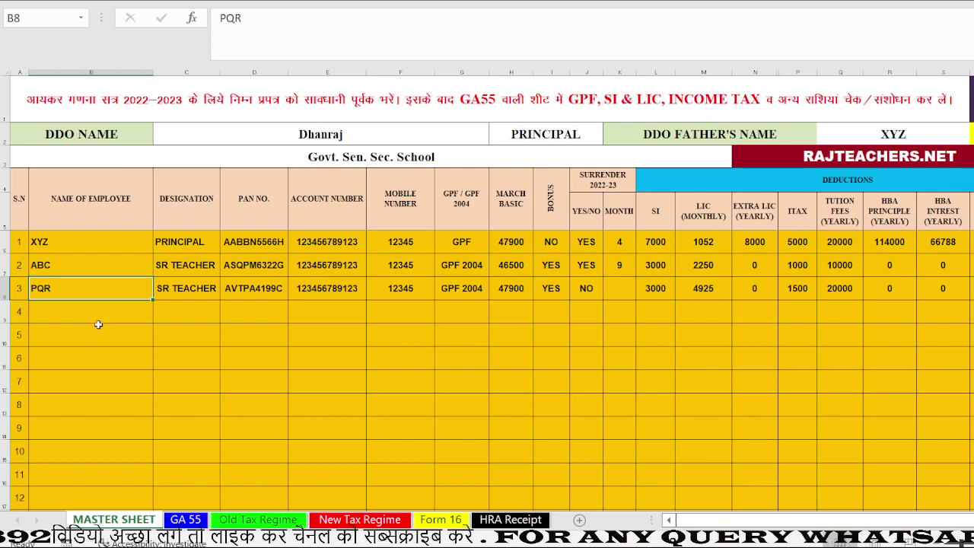
Look over the master sheet's employee table, the Form 16 sheet and the HRA Receipt sheet, returning to the master sheet.
left_click(95, 315)
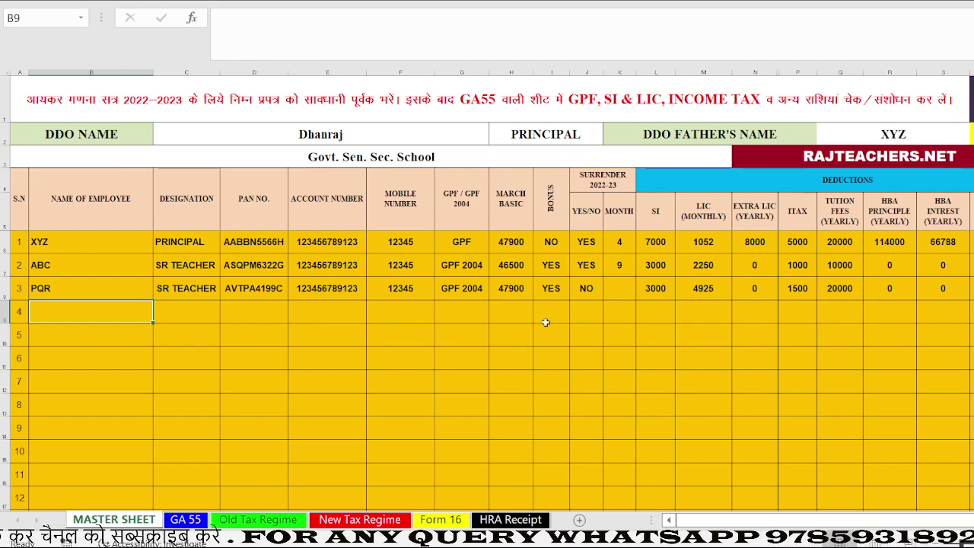
scroll(546, 322, "right", 1)
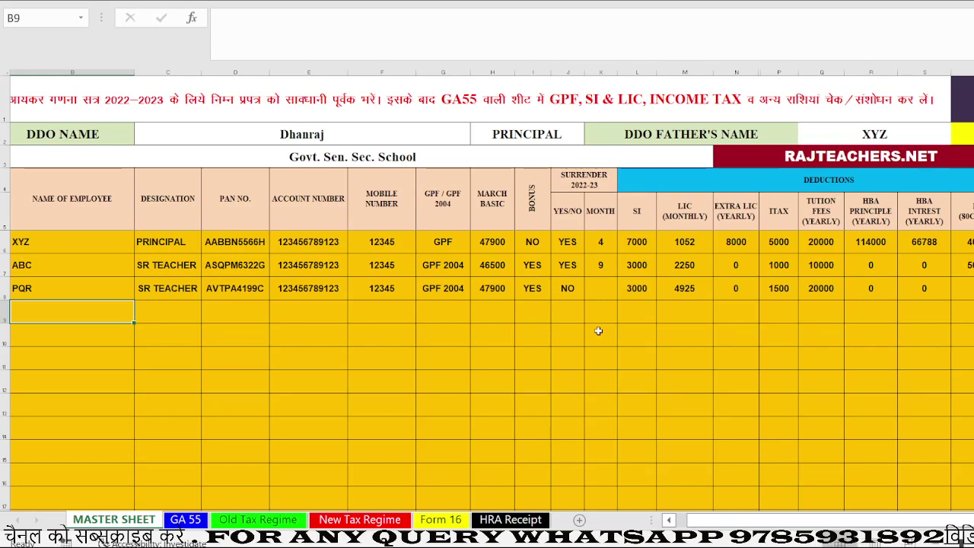
scroll(598, 330, "right", 1)
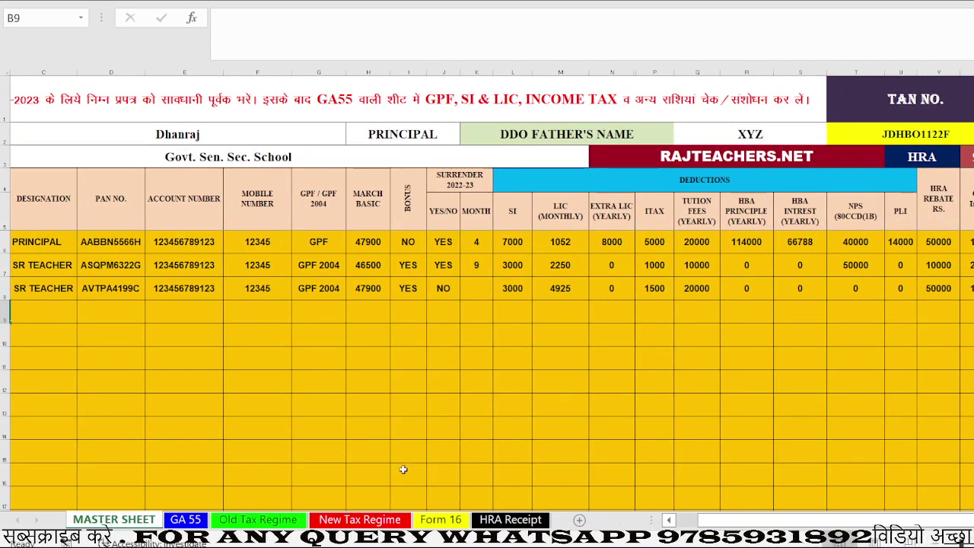
left_click(432, 519)
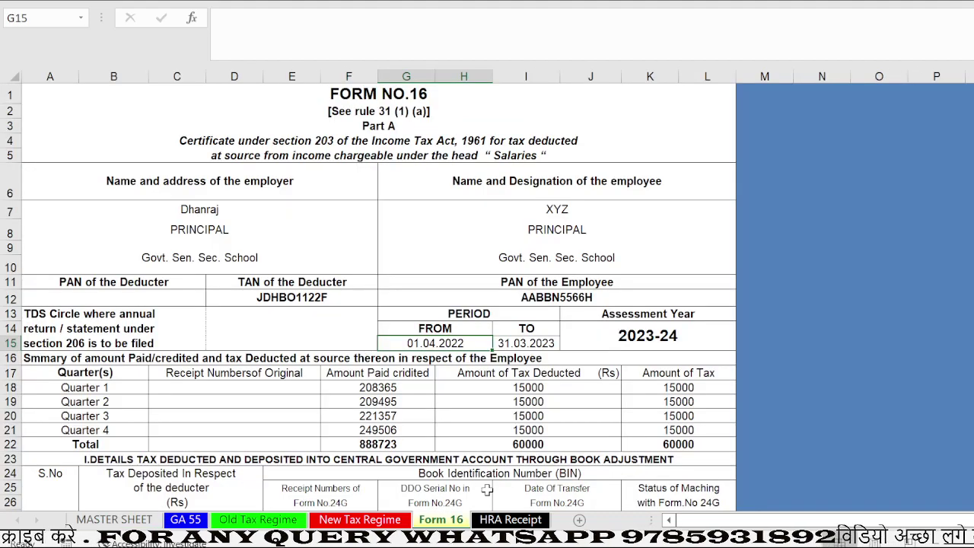
left_click(511, 521)
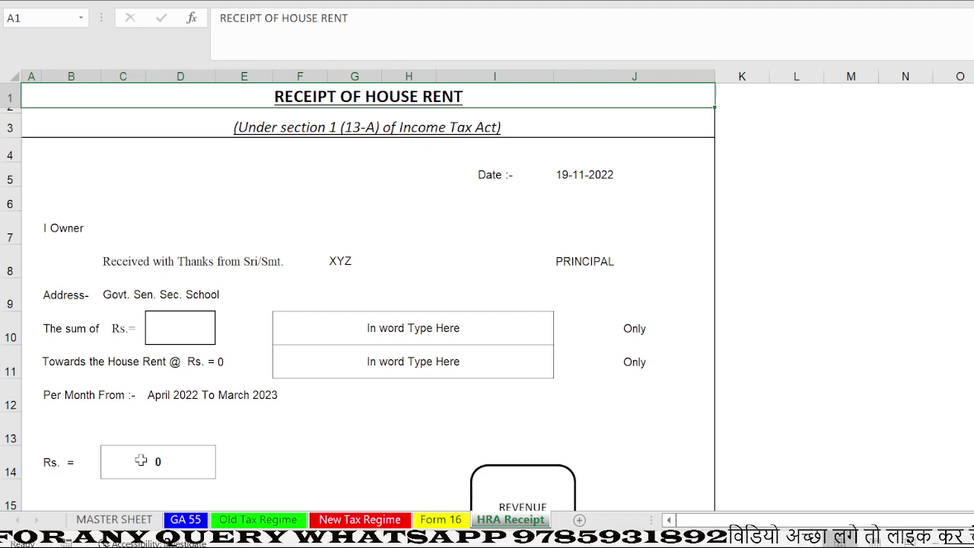
left_click(114, 519)
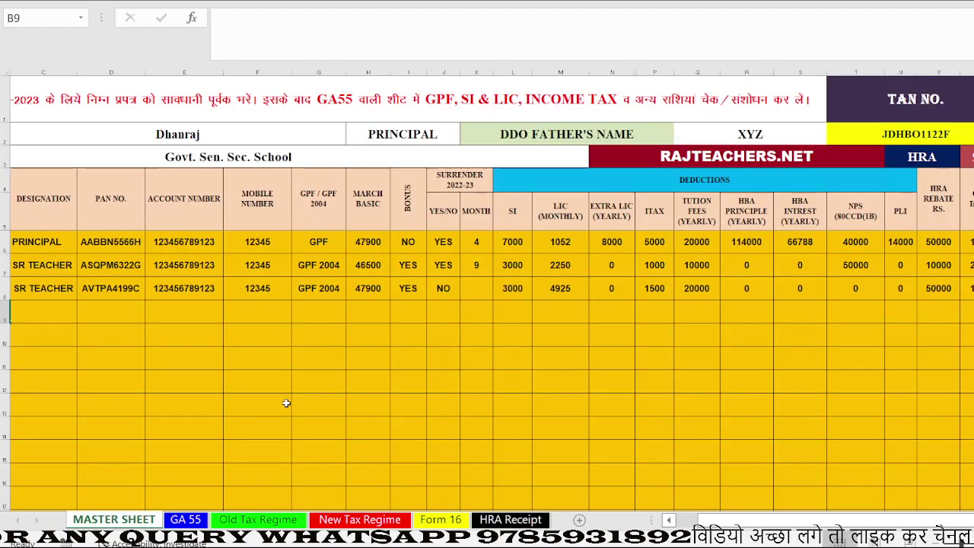
scroll(271, 375, "up", 1, "ctrl")
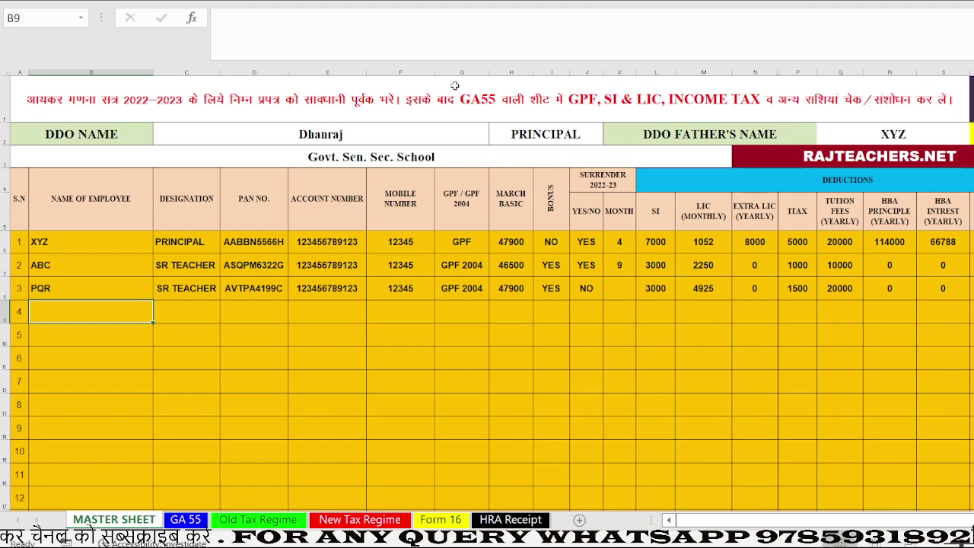
Clear the DDO father's name in the master sheet header and check the TAN number and HRA rate cells.
left_click(286, 133)
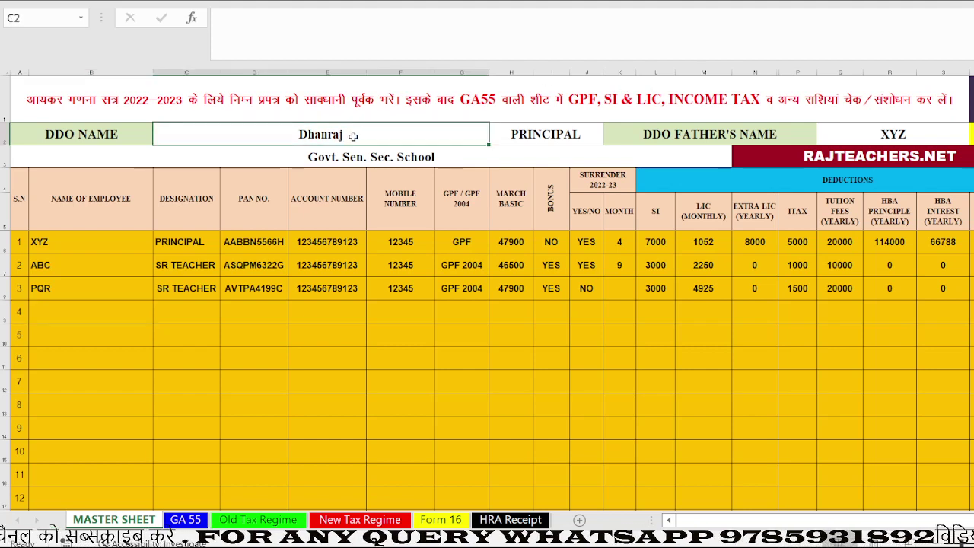
left_click(457, 157)
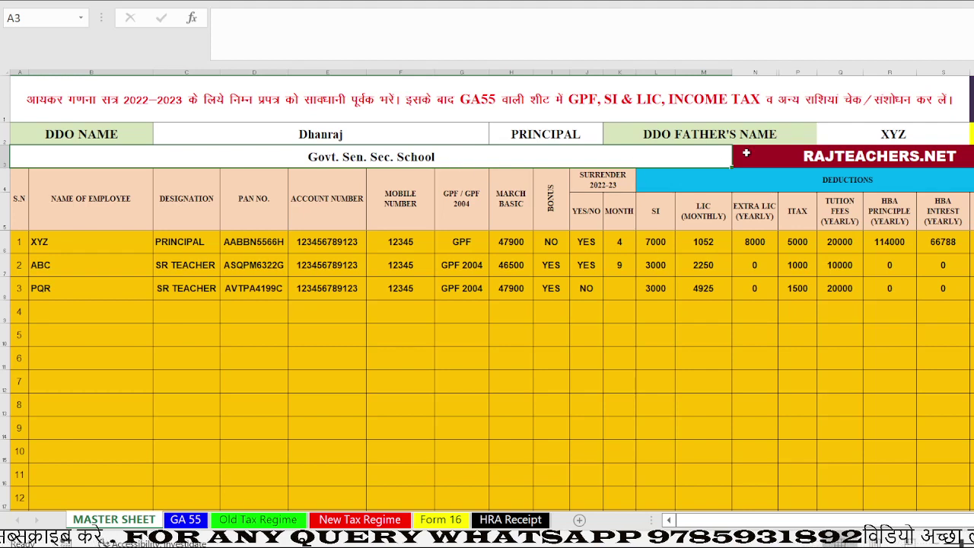
left_click(918, 133)
key("BackSpace")
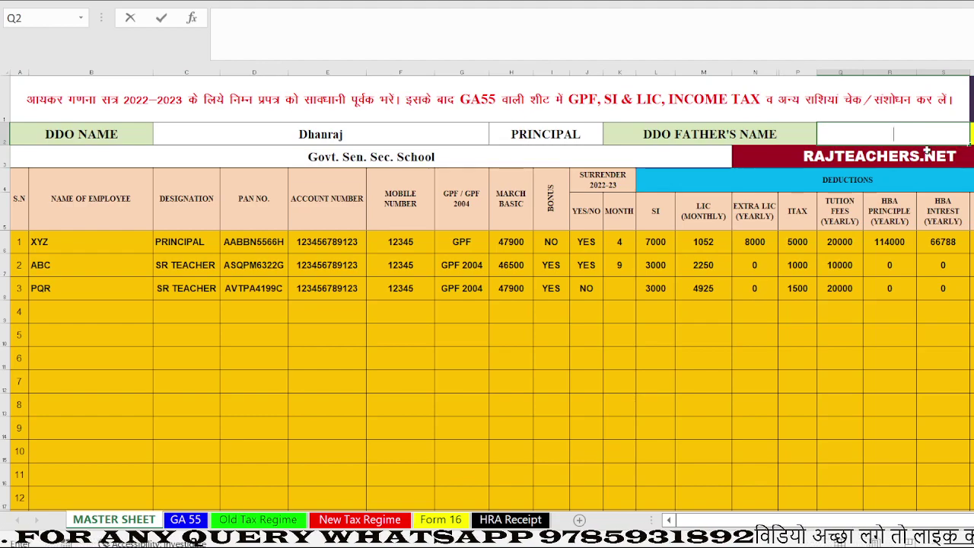
scroll(756, 265, "down", 1)
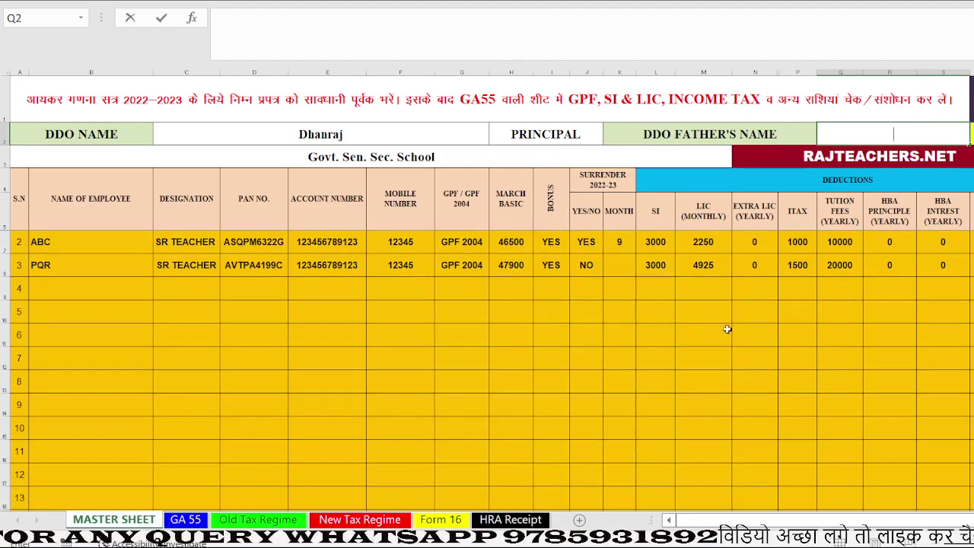
scroll(729, 331, "right", 1)
scroll(847, 148, "right", 2)
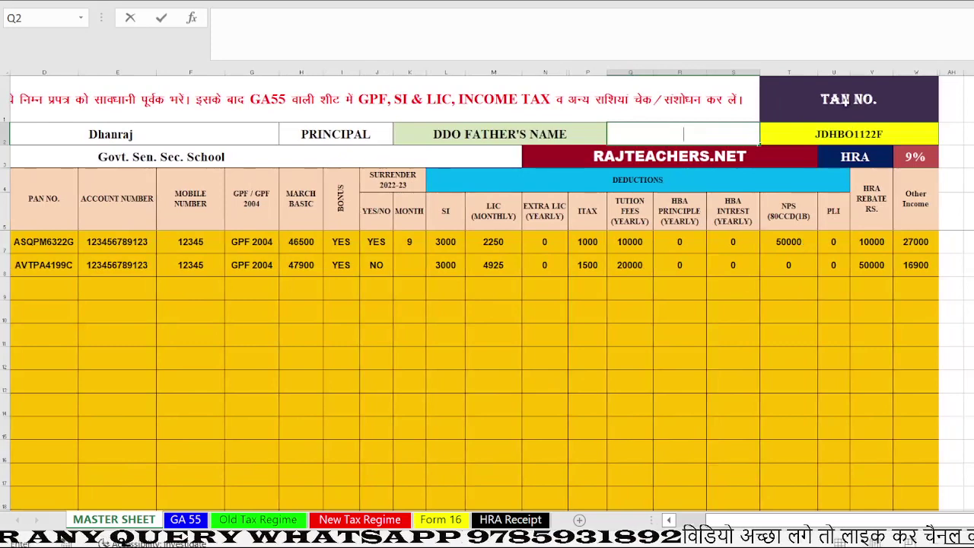
left_click(900, 137)
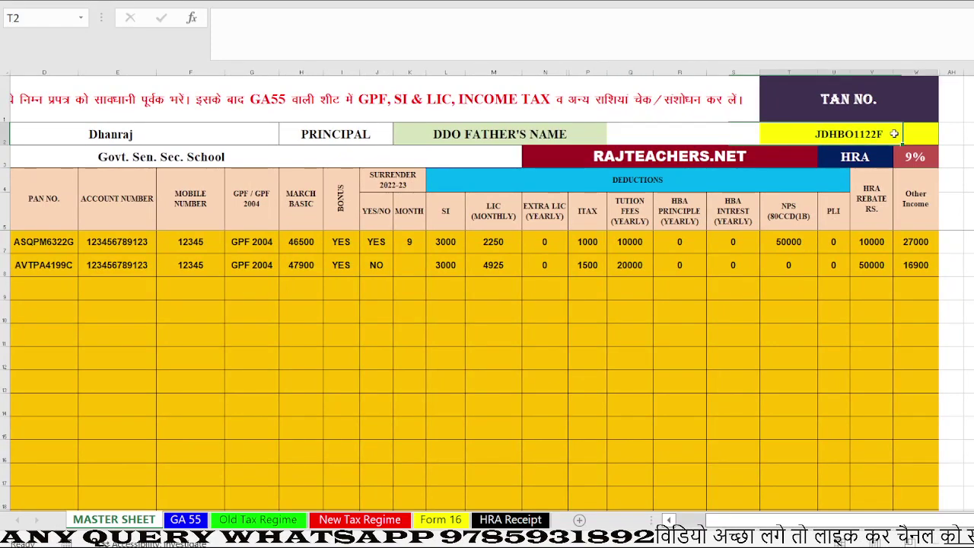
left_click(934, 156)
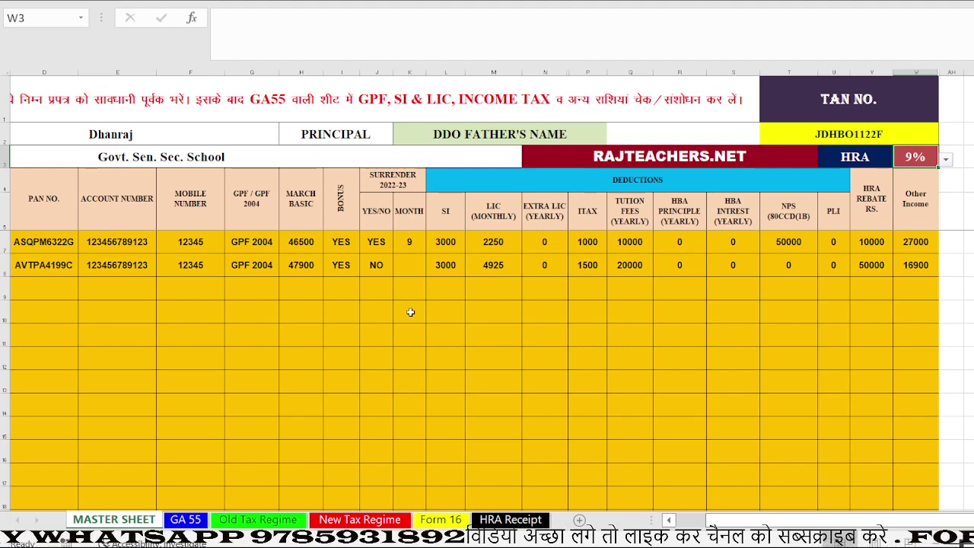
Examine the name and designation entries of the three employees in the master sheet.
scroll(410, 312, "up", 1)
scroll(380, 330, "left", 2)
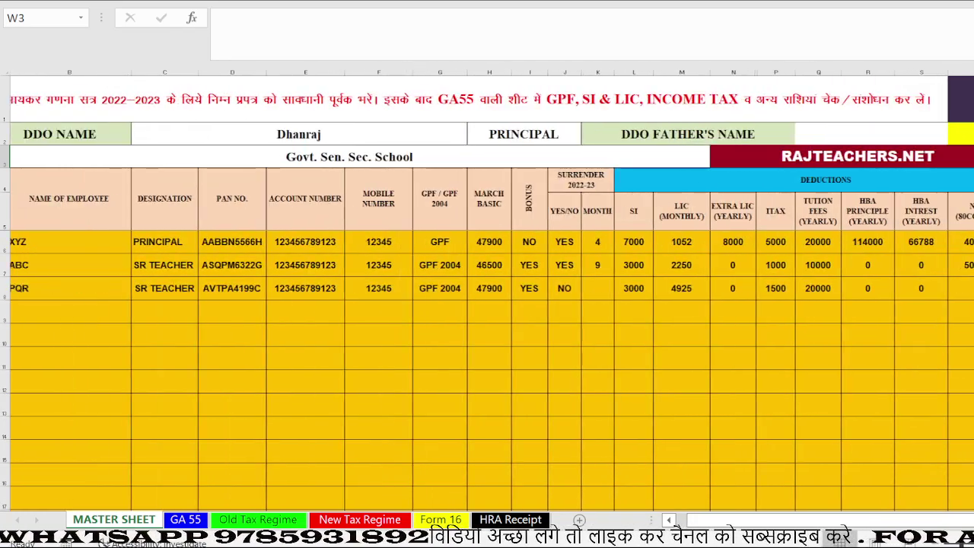
scroll(473, 313, "left", 1)
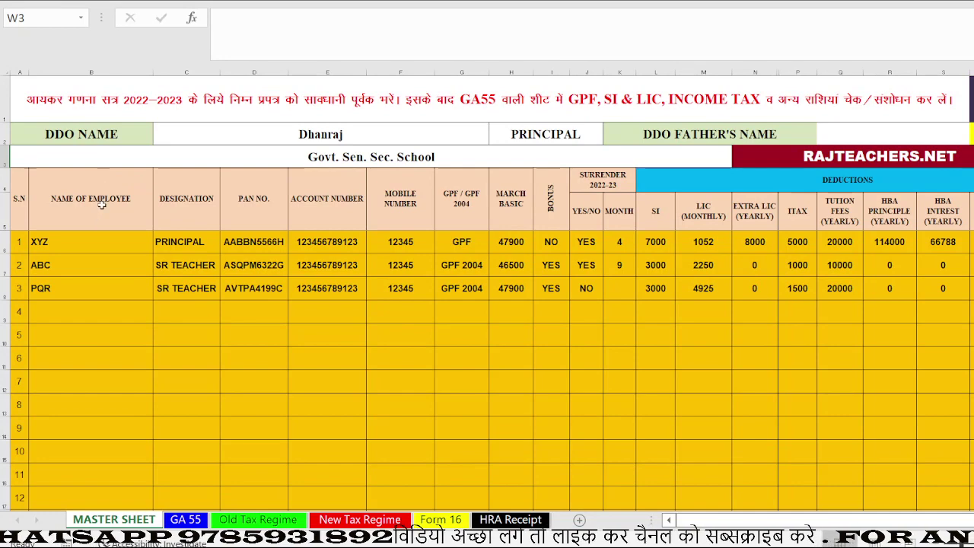
left_click(82, 242)
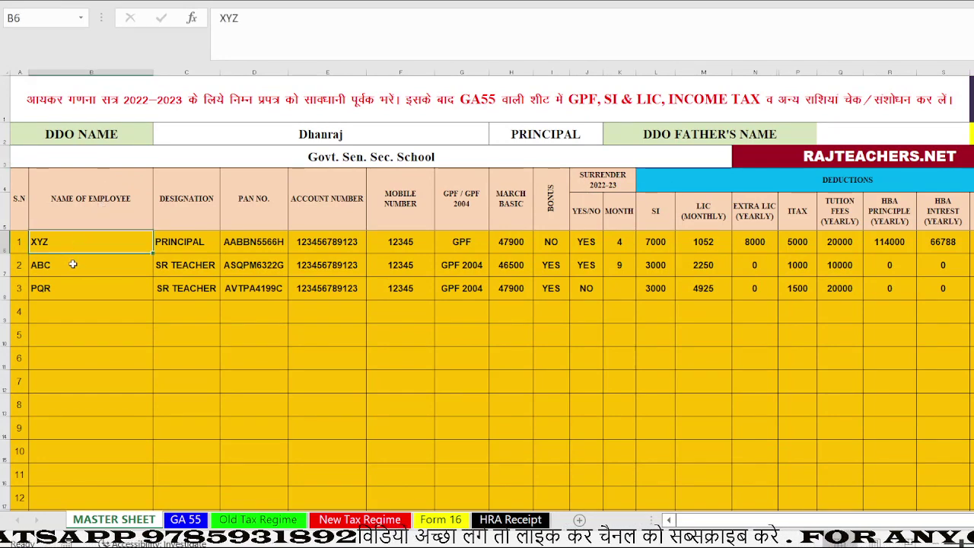
left_click(72, 265)
left_click(76, 292)
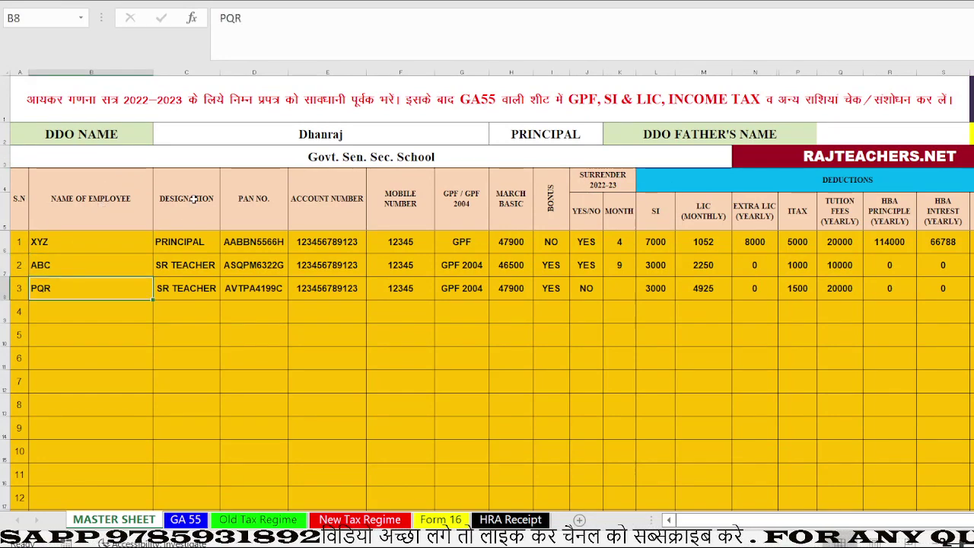
left_click(185, 244)
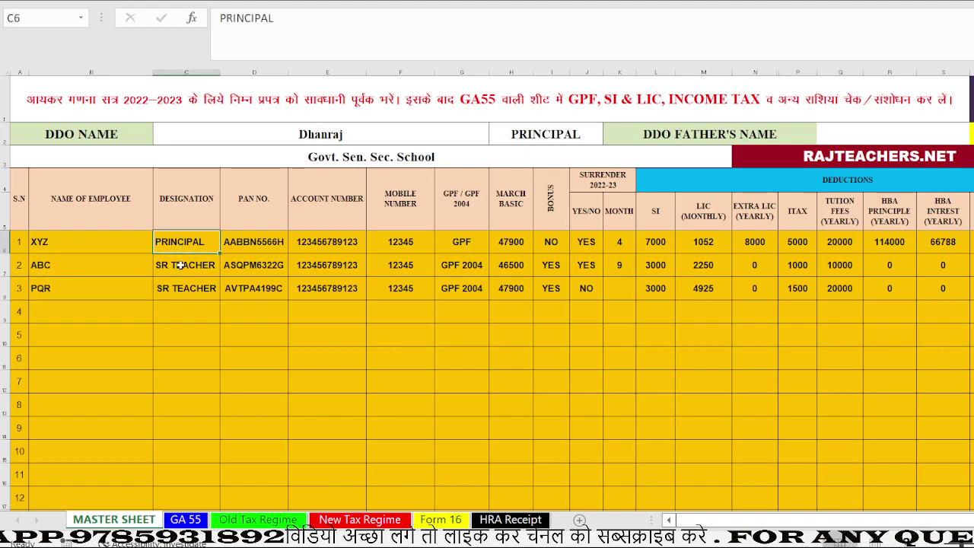
left_click(179, 265)
left_click(176, 285)
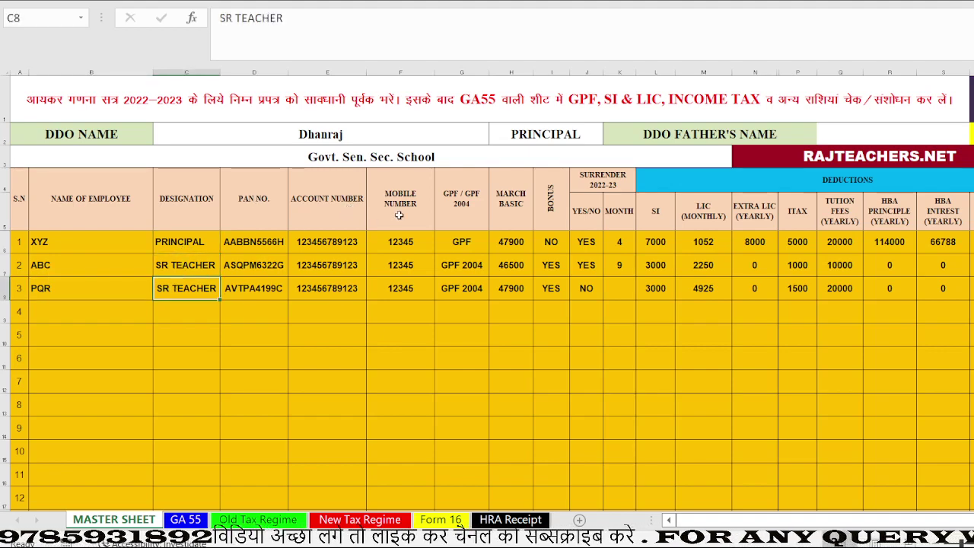
Examine the first employee's GPF type, March basic pay, surrender choice and surrender month.
left_click(449, 242)
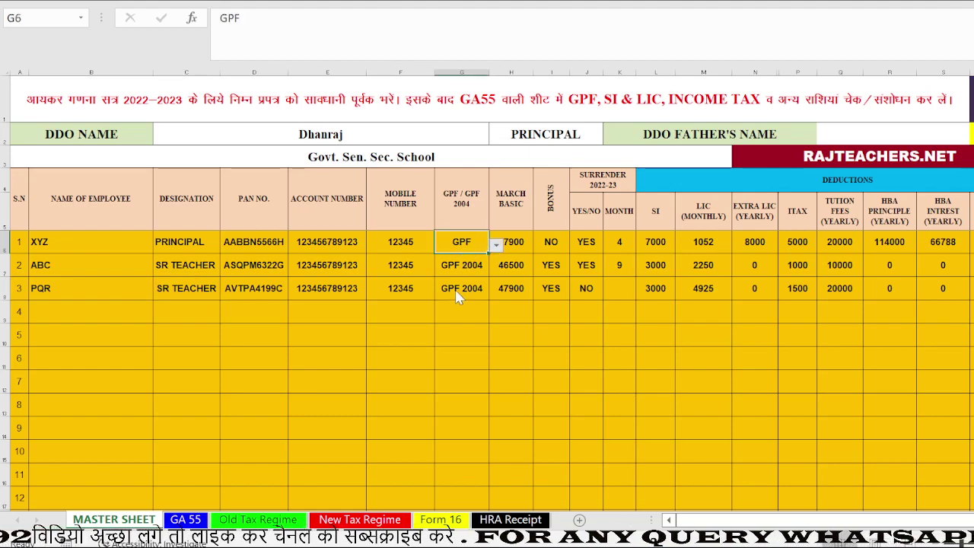
left_click(516, 249)
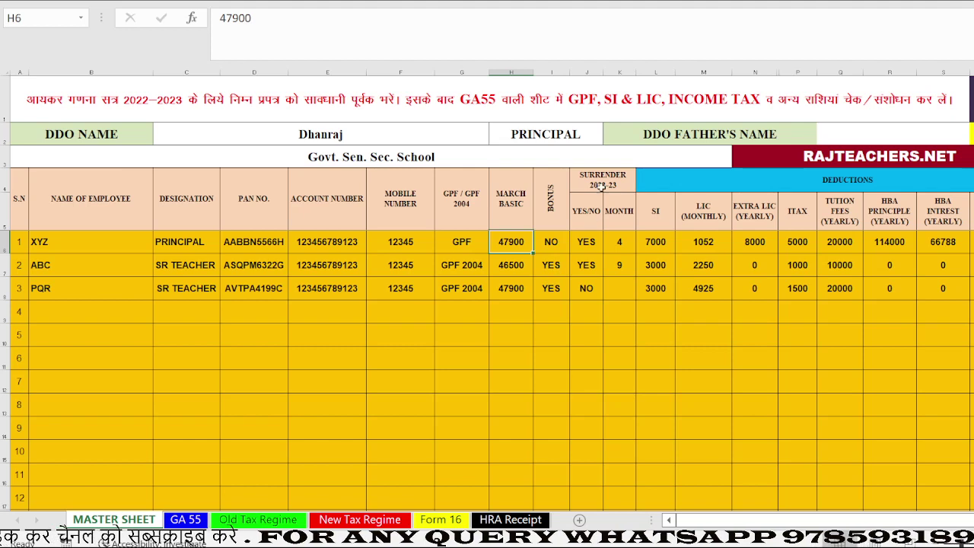
left_click(590, 241)
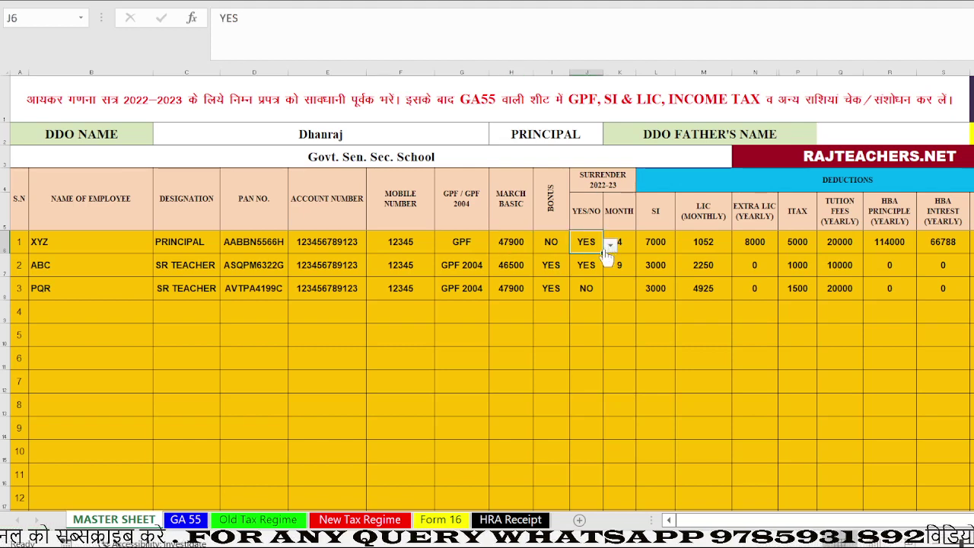
scroll(625, 255, "down", 1)
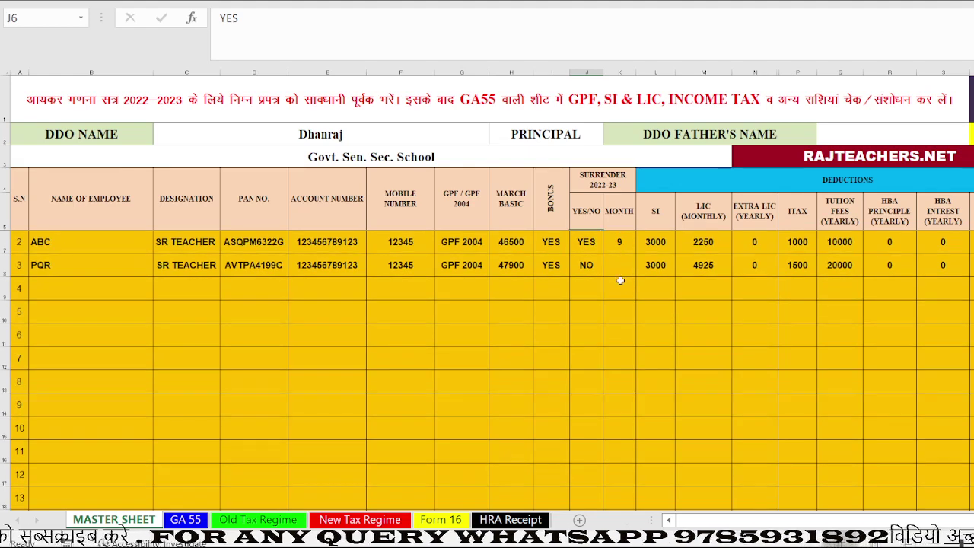
scroll(624, 252, "up", 1)
left_click(624, 244)
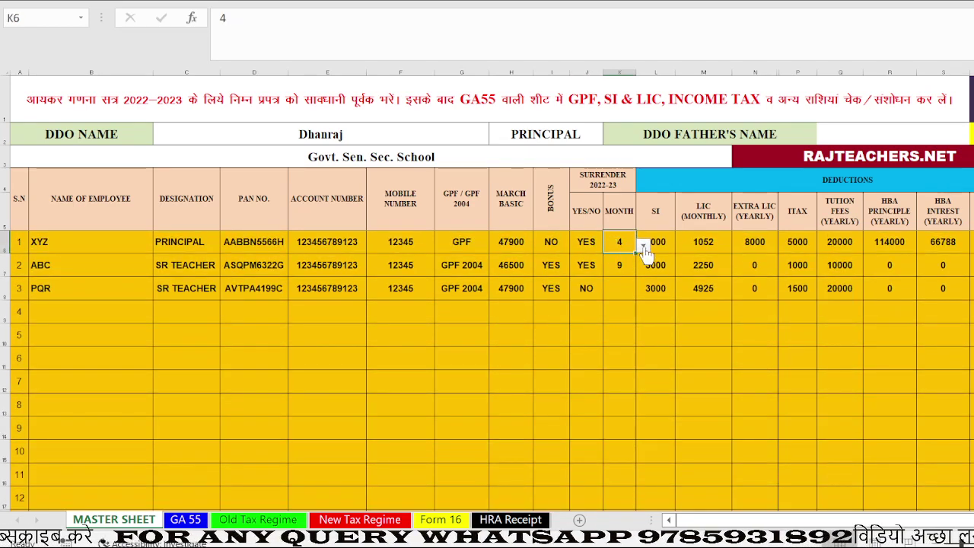
scroll(609, 335, "down", 1)
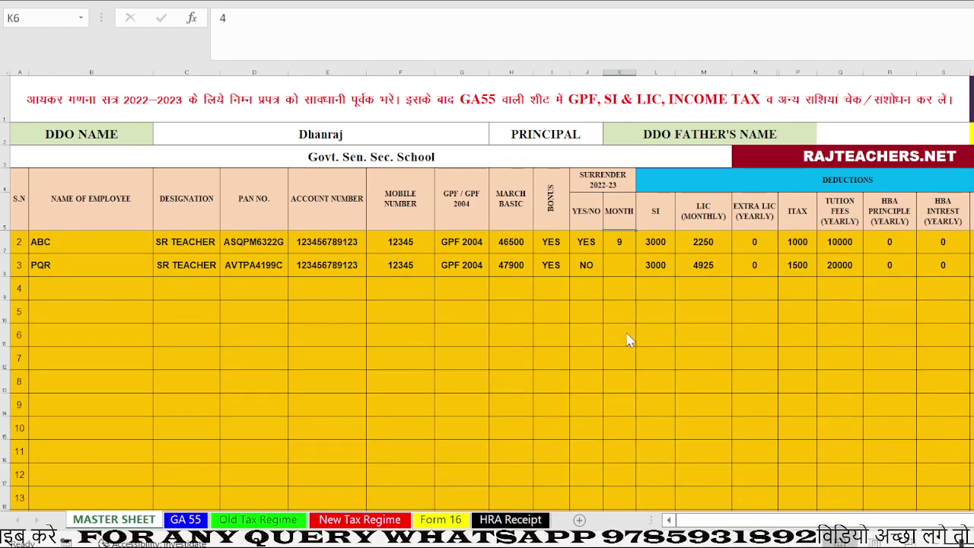
scroll(656, 300, "up", 1)
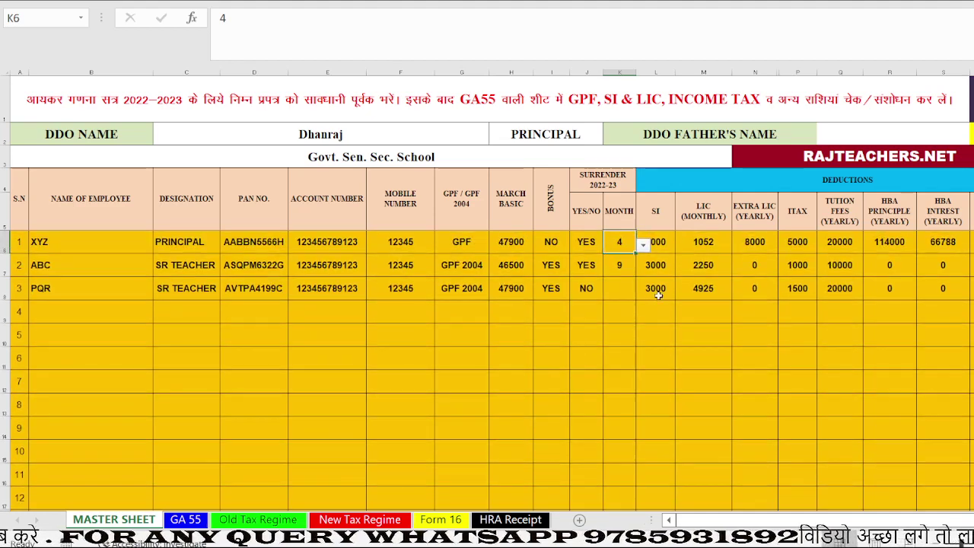
Examine the deduction entries for monthly LIC, tuition fees, HBA principal, HBA interest and NPS in the employee rows.
left_click(702, 288)
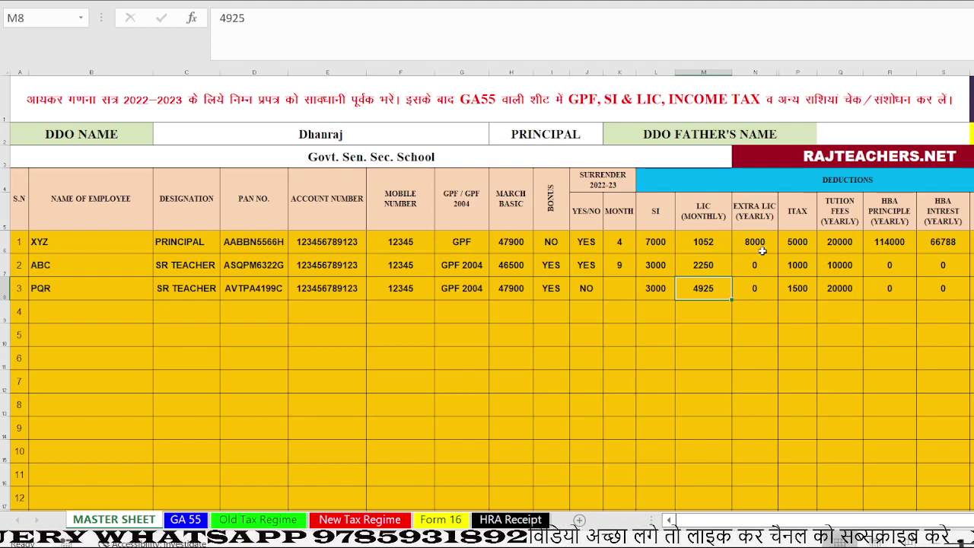
scroll(743, 332, "right", 1)
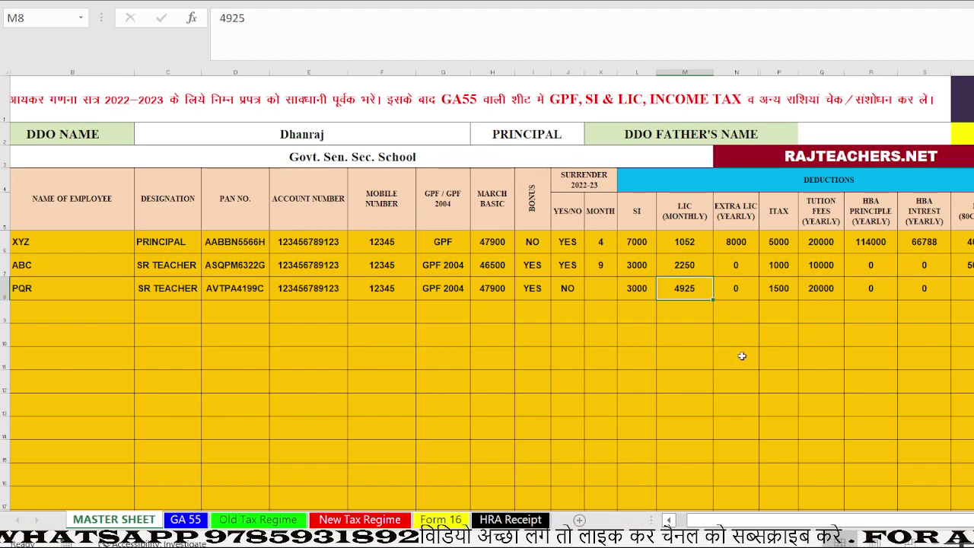
scroll(742, 356, "down", 1)
scroll(767, 376, "up", 1)
scroll(768, 344, "right", 2)
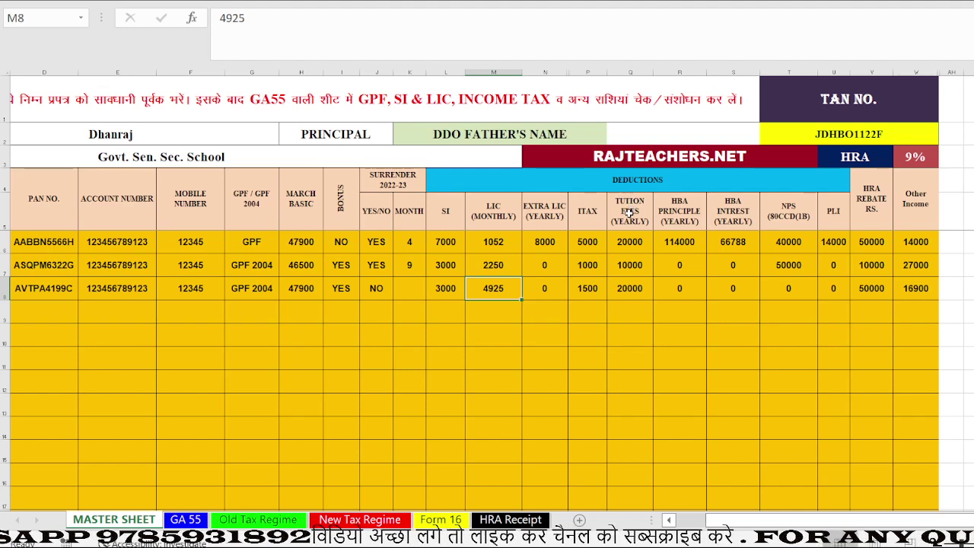
left_click(632, 241)
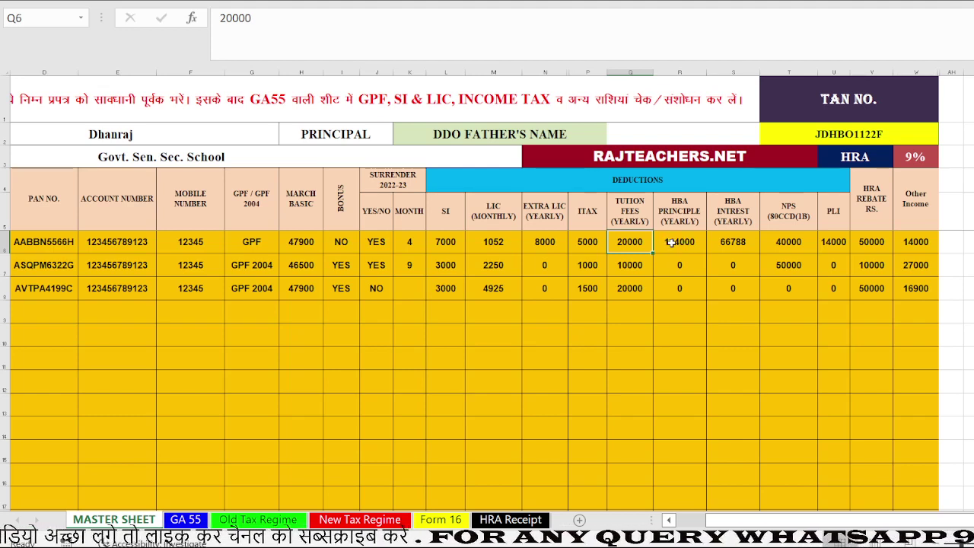
left_click(670, 242)
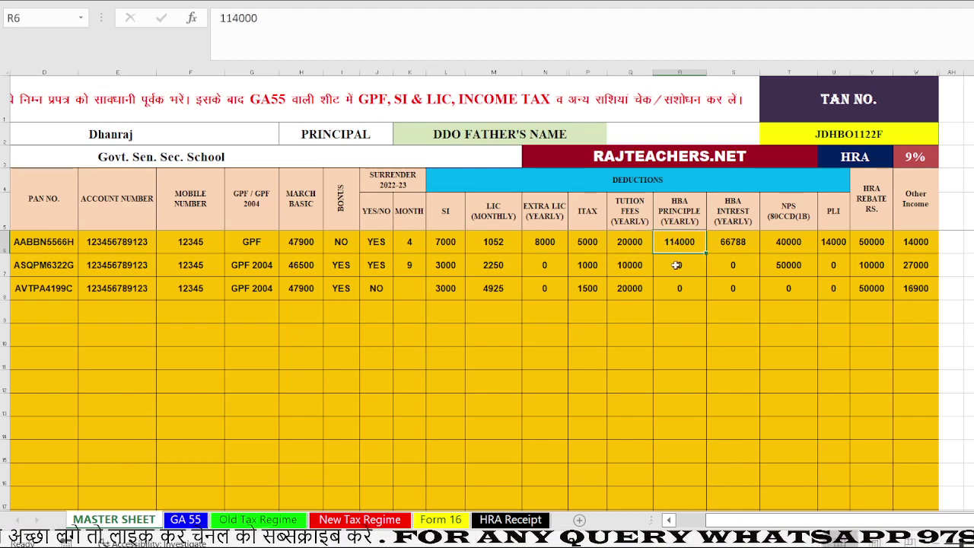
left_click(724, 243)
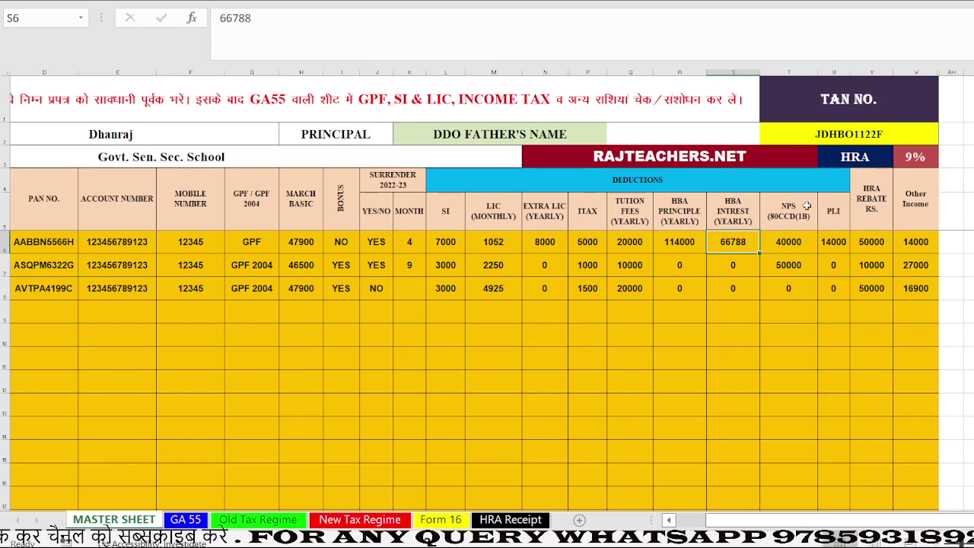
left_click(780, 242)
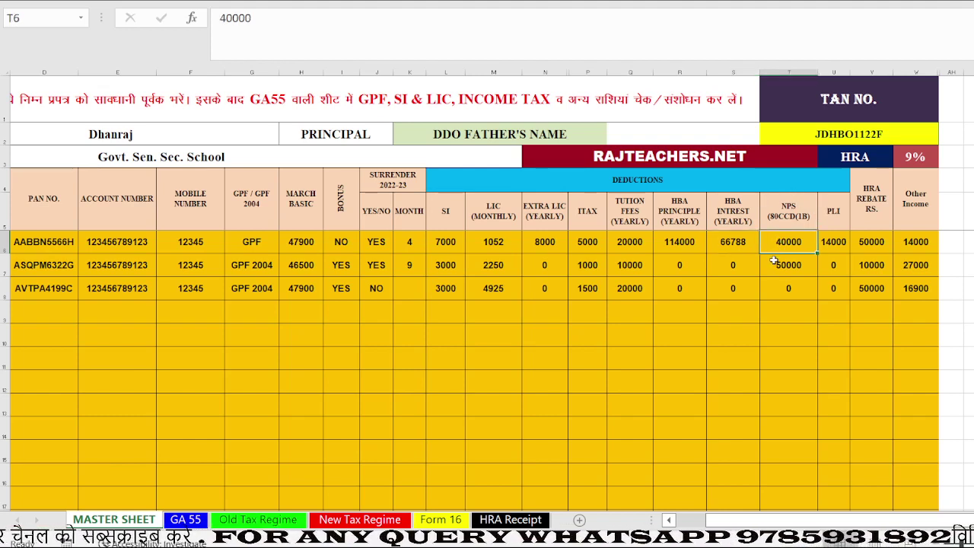
left_click(774, 265)
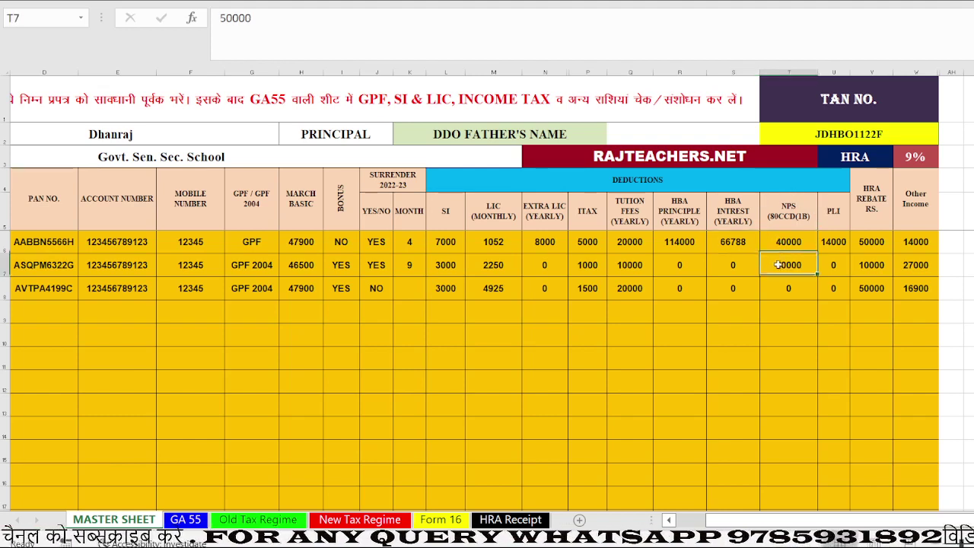
Set the first employee's PLI to 0 and the HRA rebate of all three employees to 0.
left_click(826, 241)
type("0")
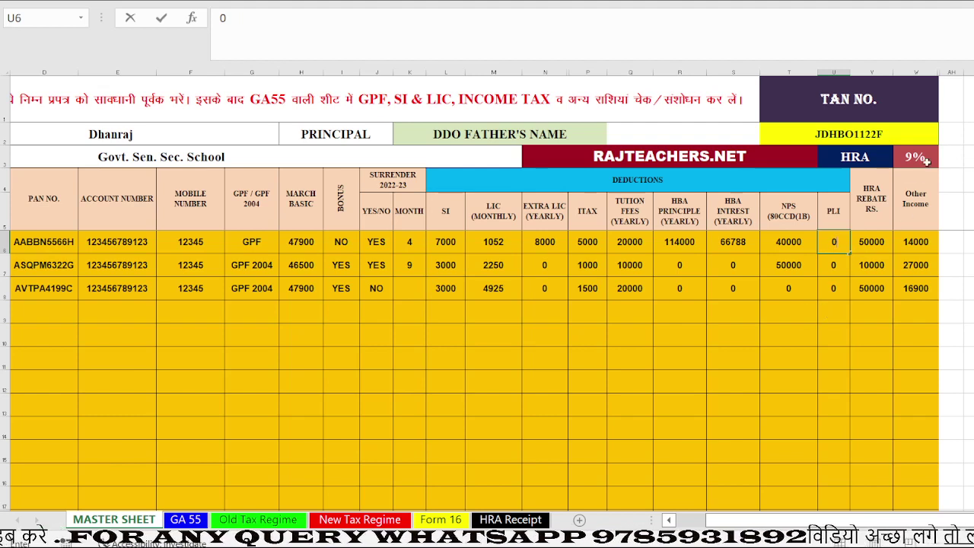
left_click(870, 243)
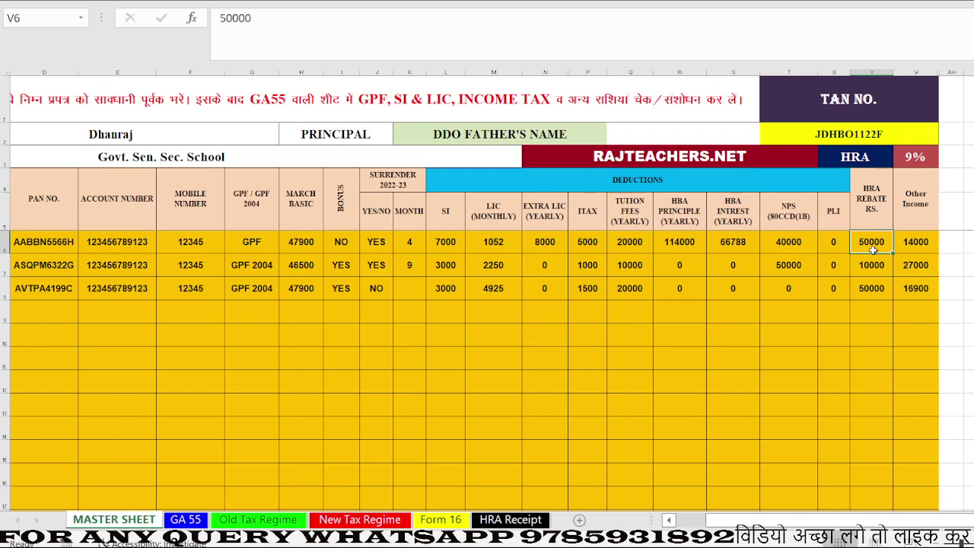
type("0")
left_click(871, 265)
type("0")
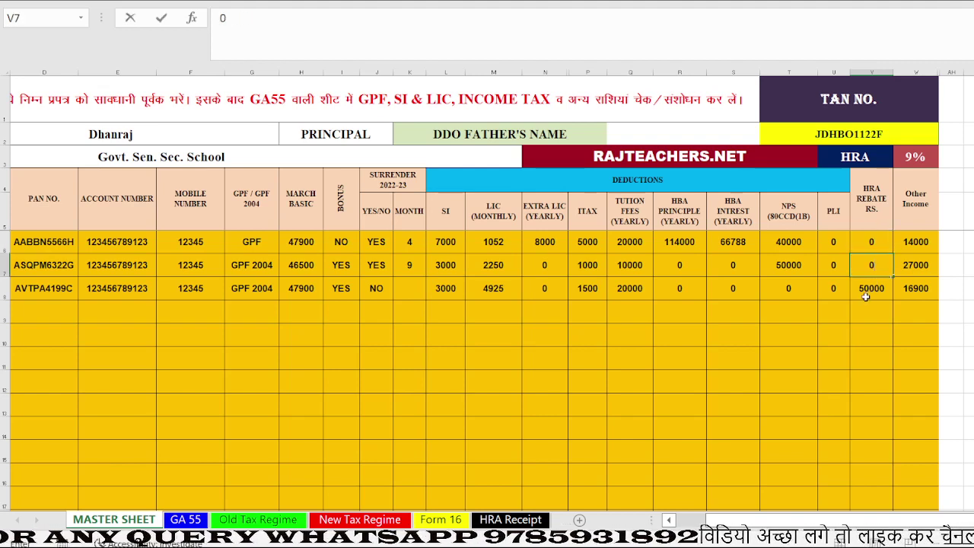
left_click(865, 293)
type("0")
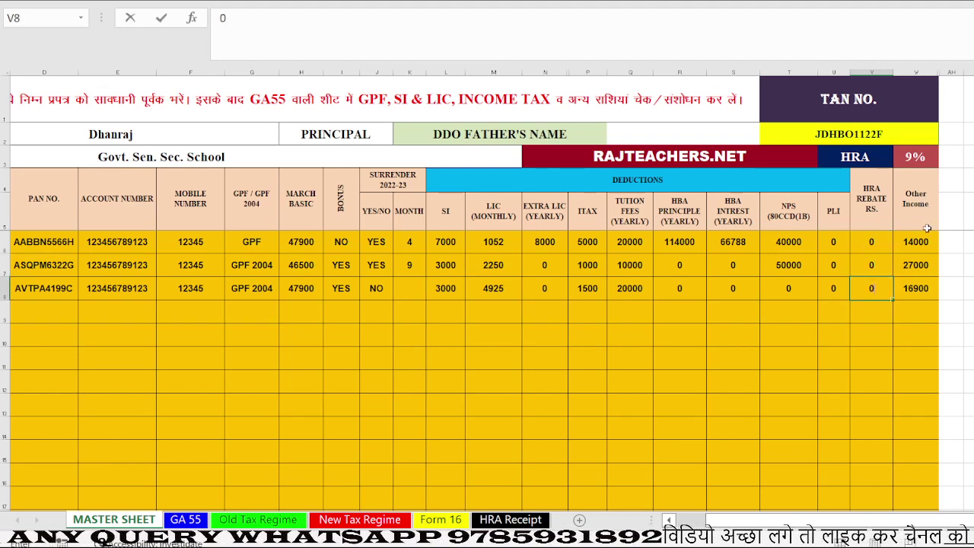
Set the Other Income of all three employees in the master sheet to 0.
left_click(917, 245)
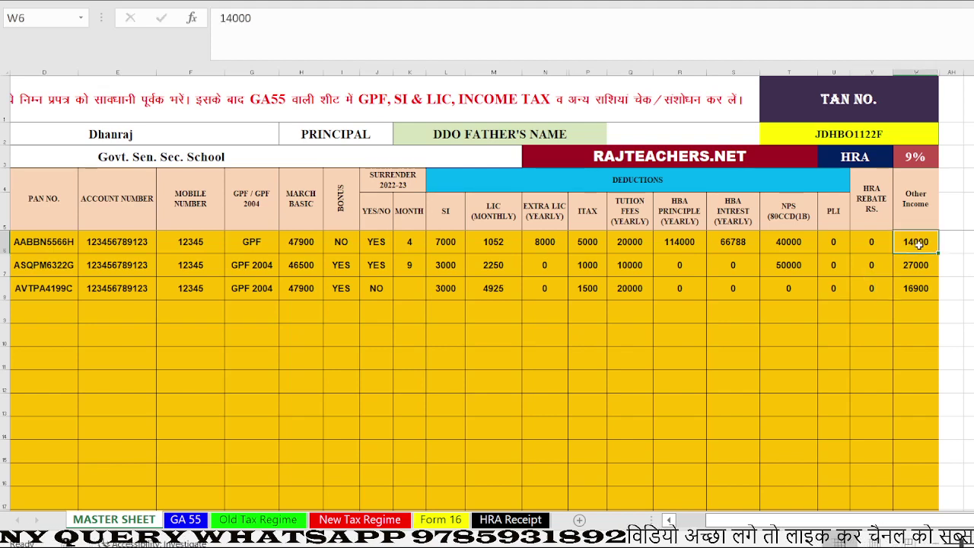
type("0")
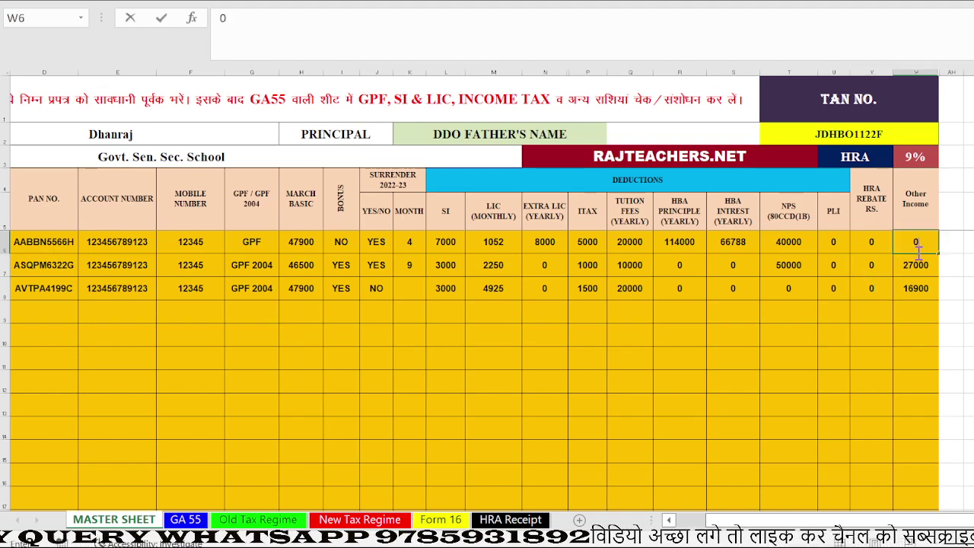
left_click(915, 267)
type("0")
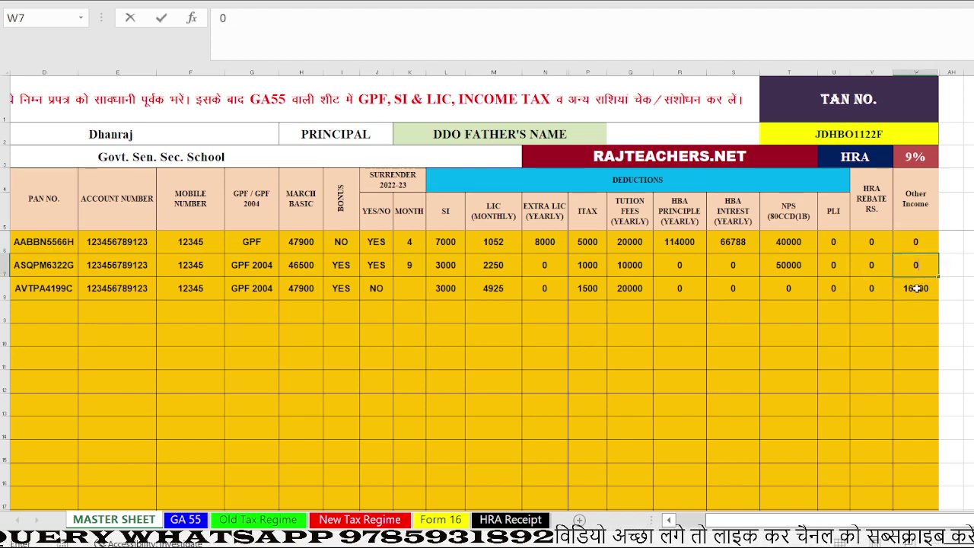
left_click(916, 289)
type("0")
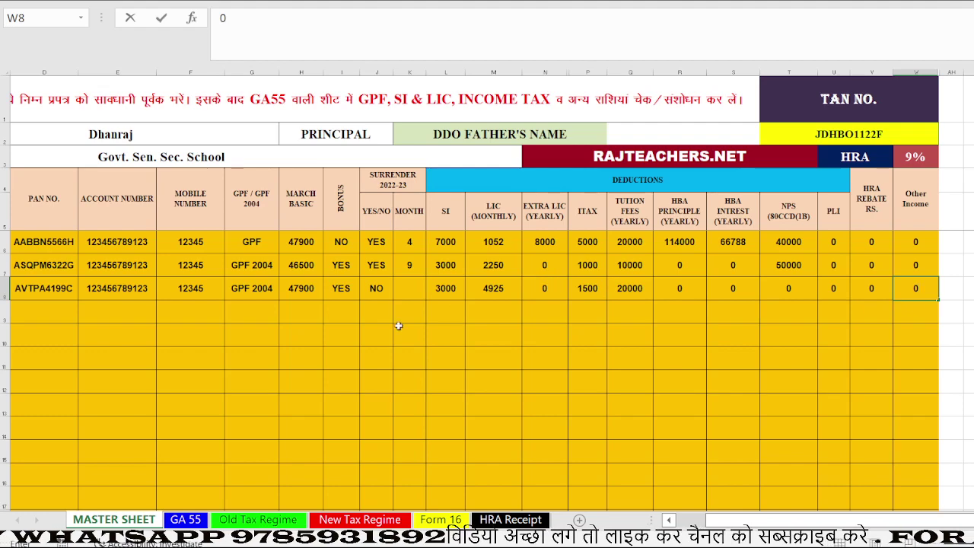
Open the GA 55 sheet and select the employee serial number cell beside the statement.
scroll(371, 336, "left", 3)
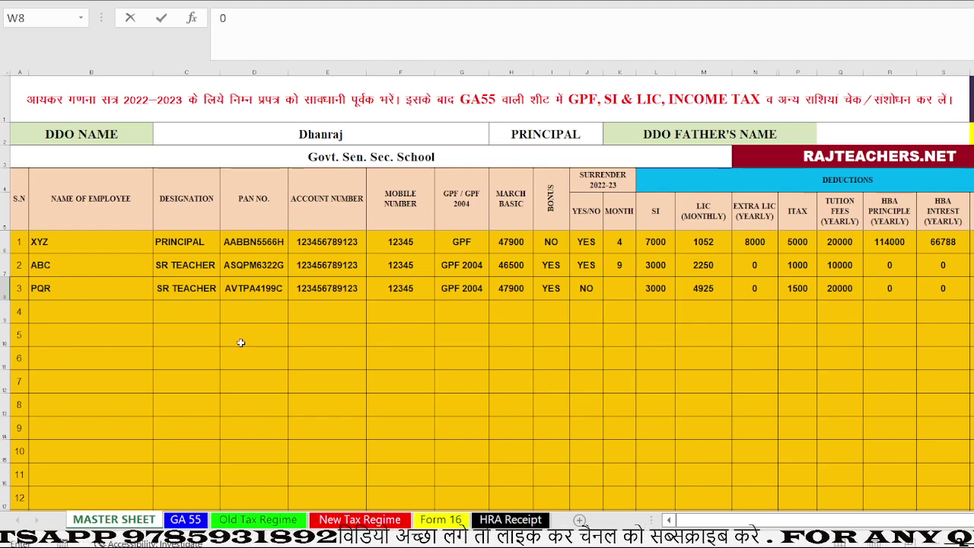
left_click(193, 519)
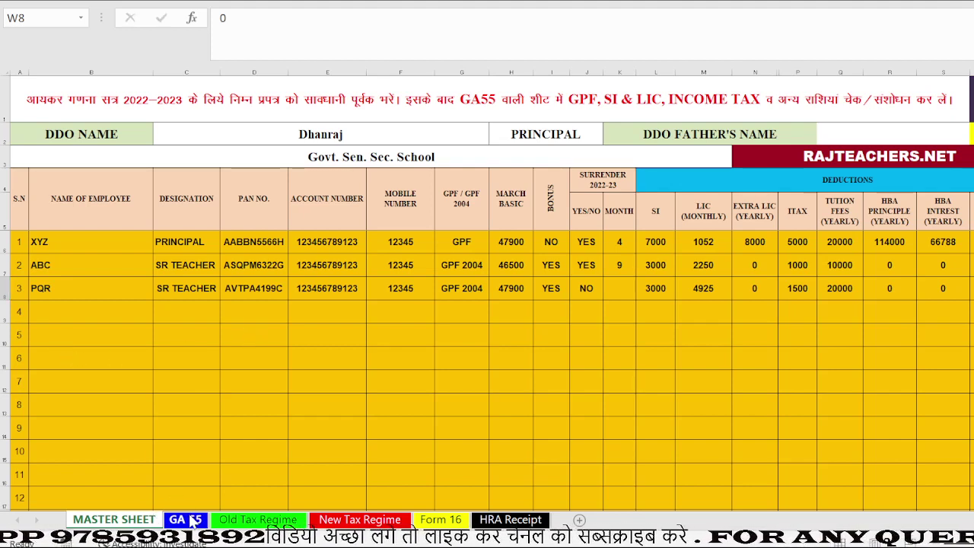
left_click(192, 520)
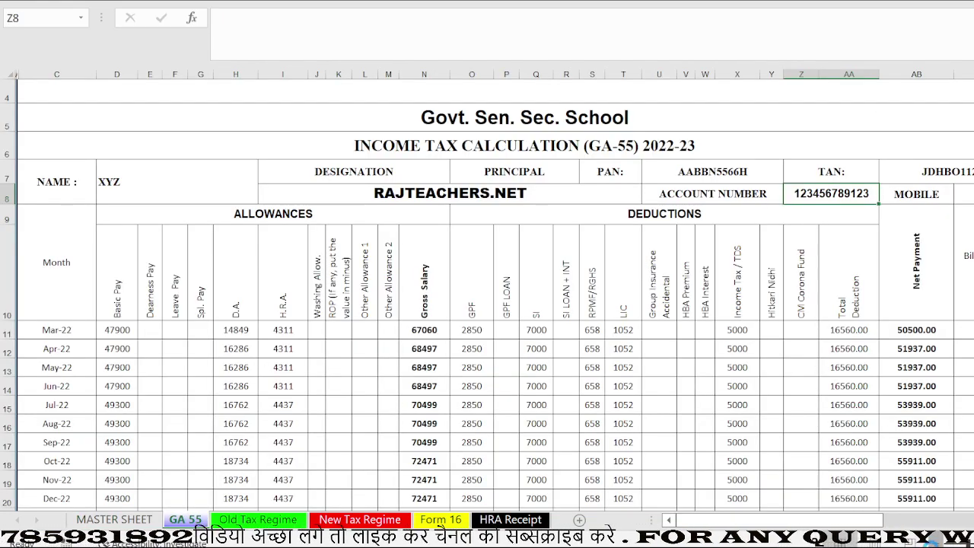
scroll(433, 188, "down", 1)
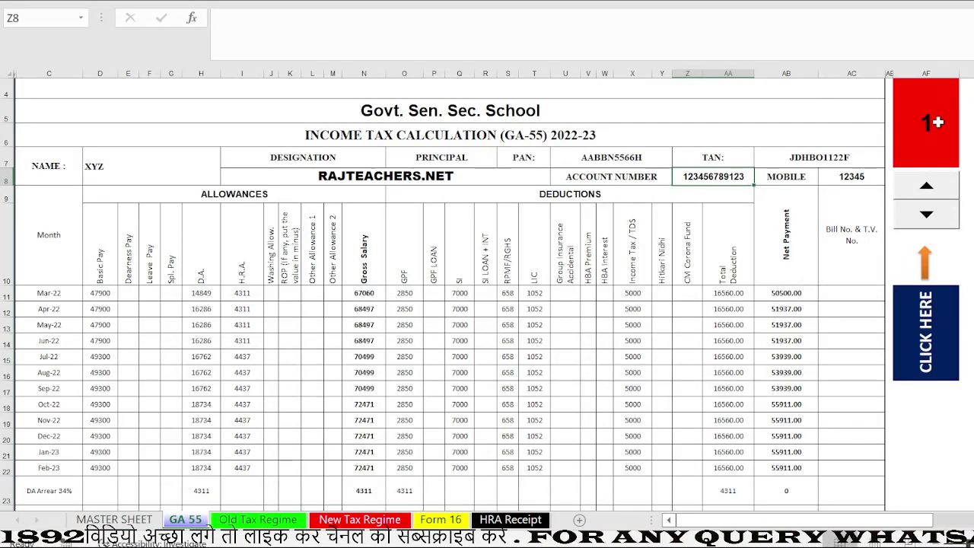
left_click(935, 127)
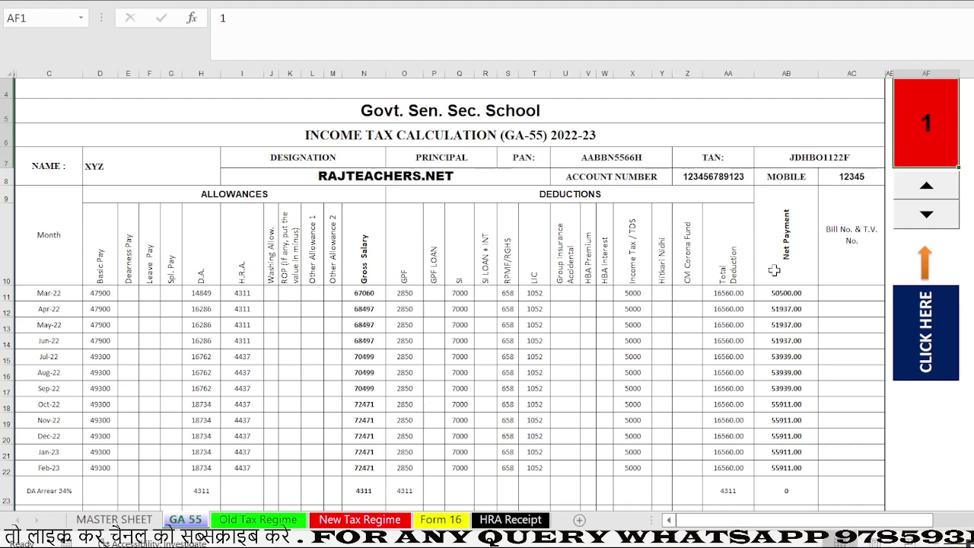
scroll(921, 191, "down", 1)
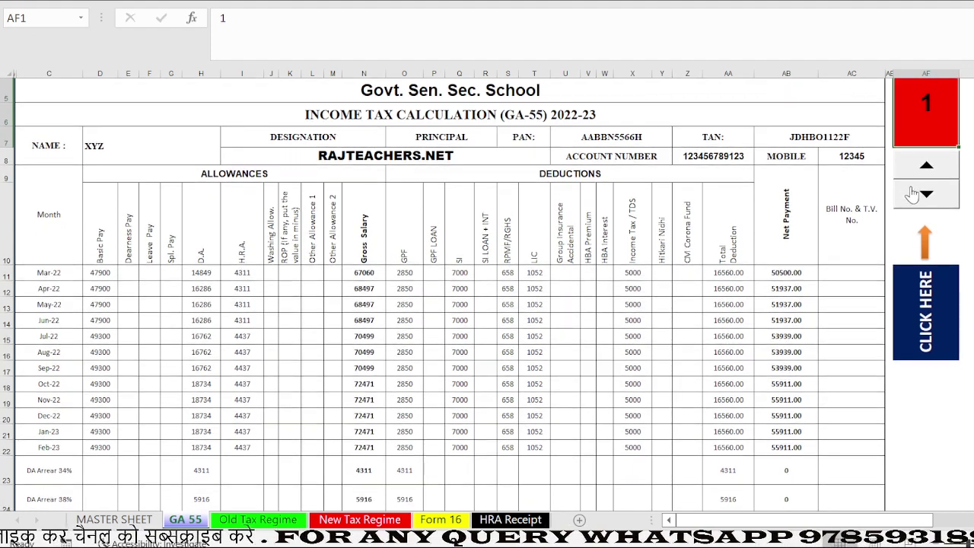
Switch the GA-55 statement back and forth between employees 2 and 3, ending on employee 2.
left_click(916, 178)
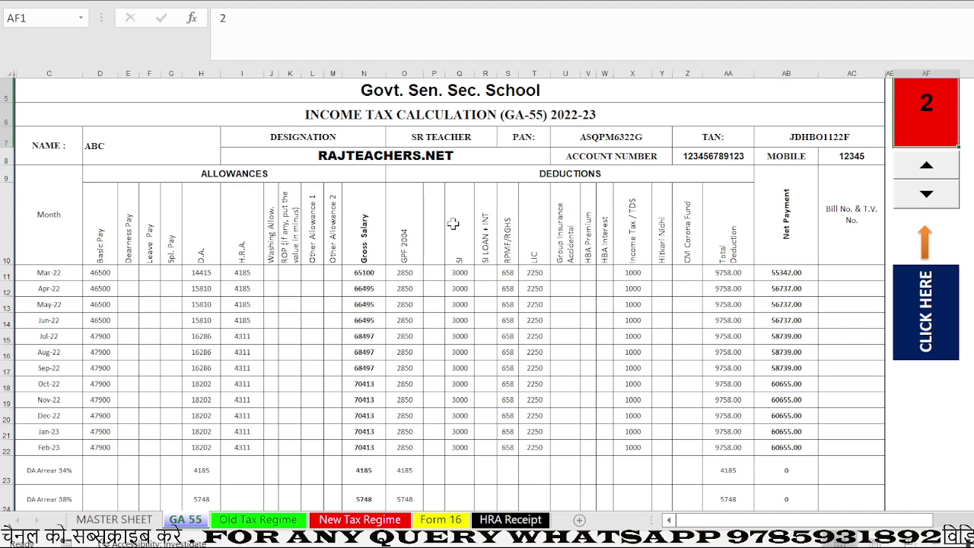
left_click(931, 165)
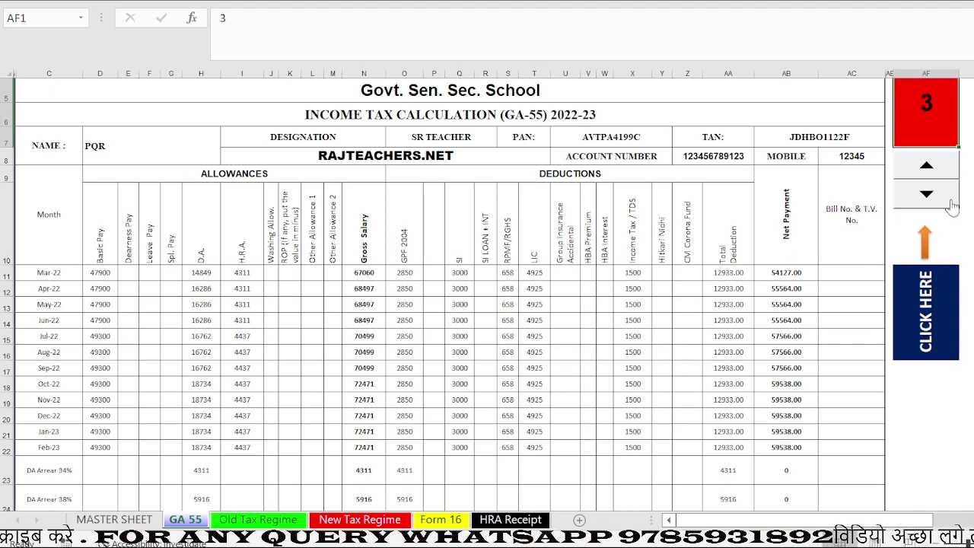
left_click(927, 194)
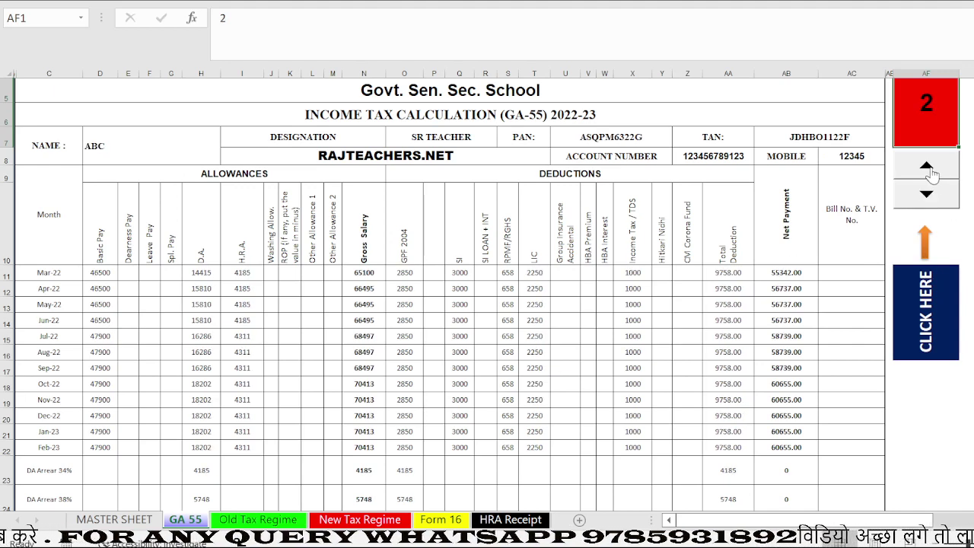
left_click(927, 166)
left_click(927, 194)
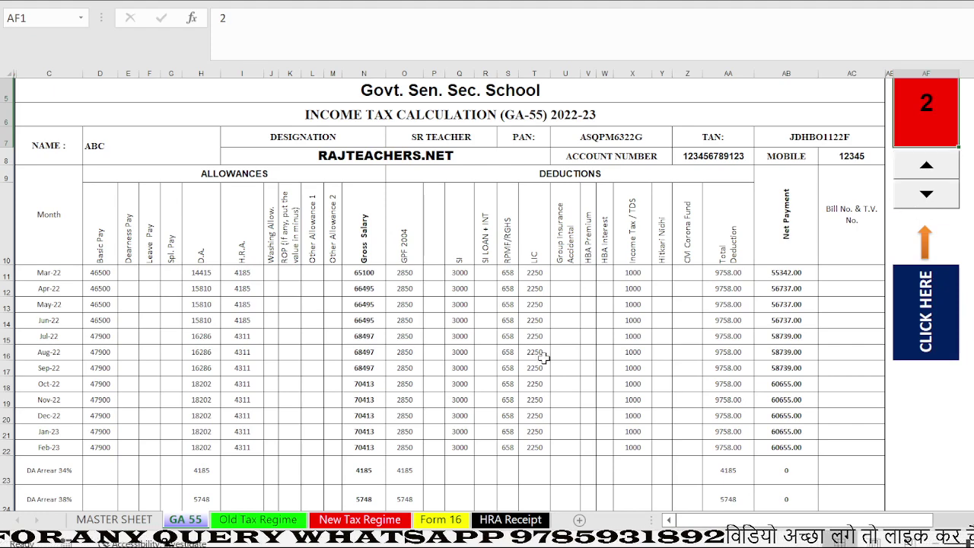
Set employee 2's GPF 2004 deduction to 0 for Mar-22 and Apr-22 and to 5700 for May-22.
scroll(586, 339, "down", 2)
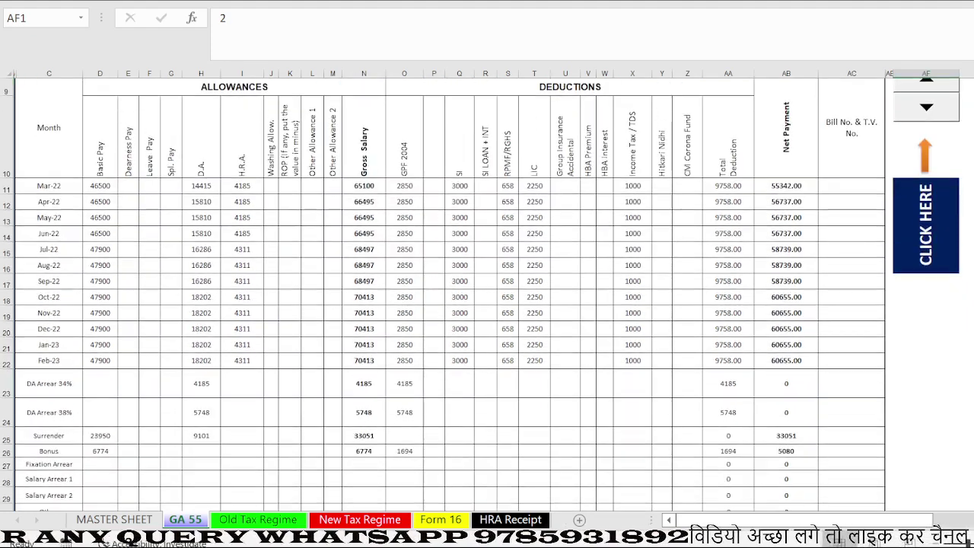
scroll(488, 289, "up", 3)
scroll(487, 289, "down", 2)
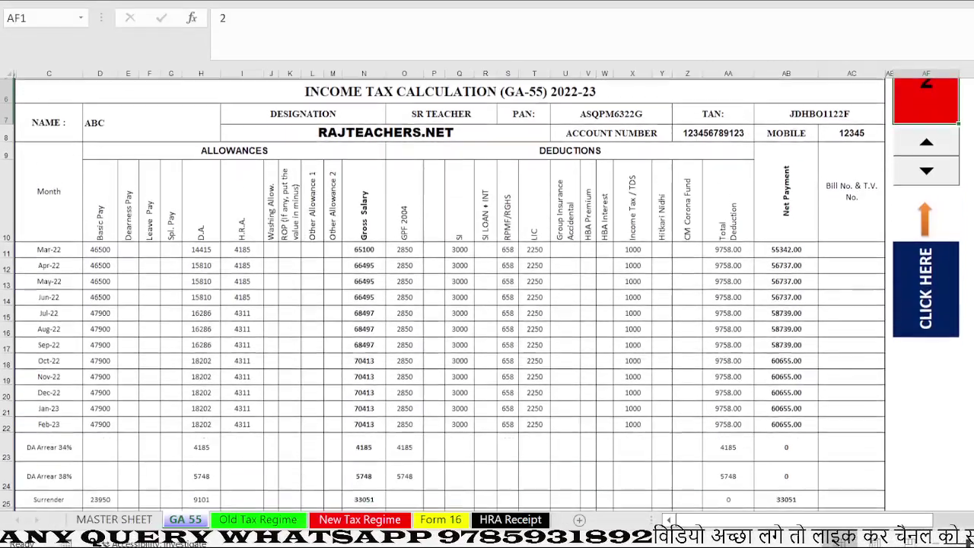
scroll(560, 239, "up", 1)
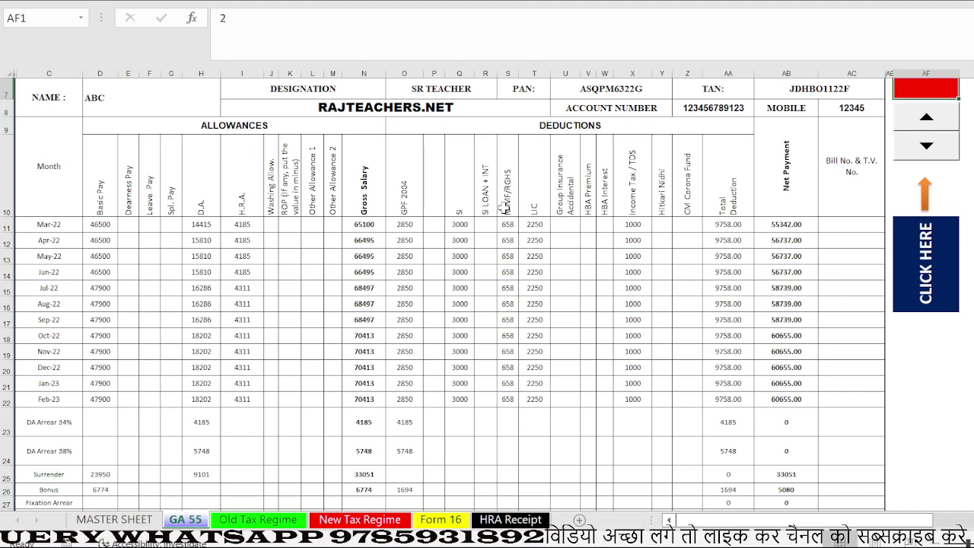
left_click(408, 224)
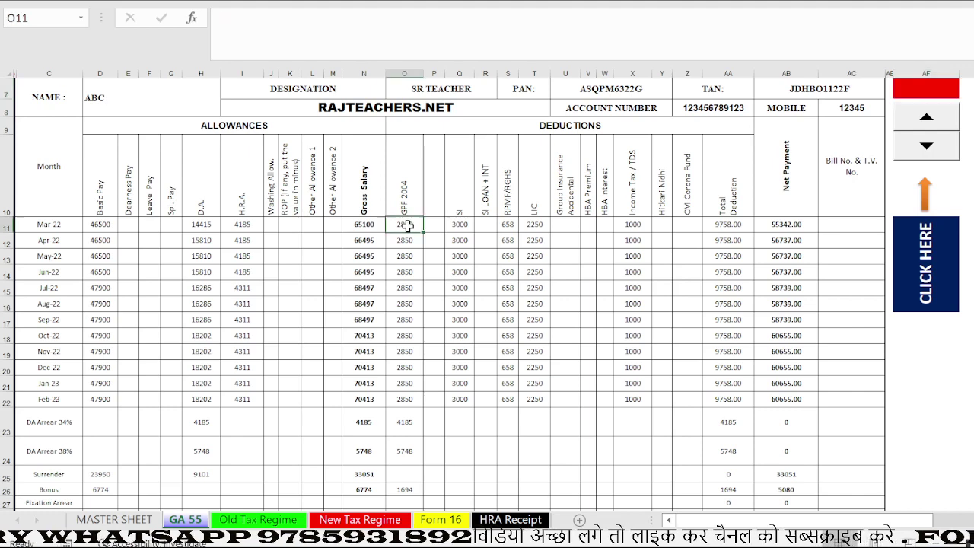
type("0")
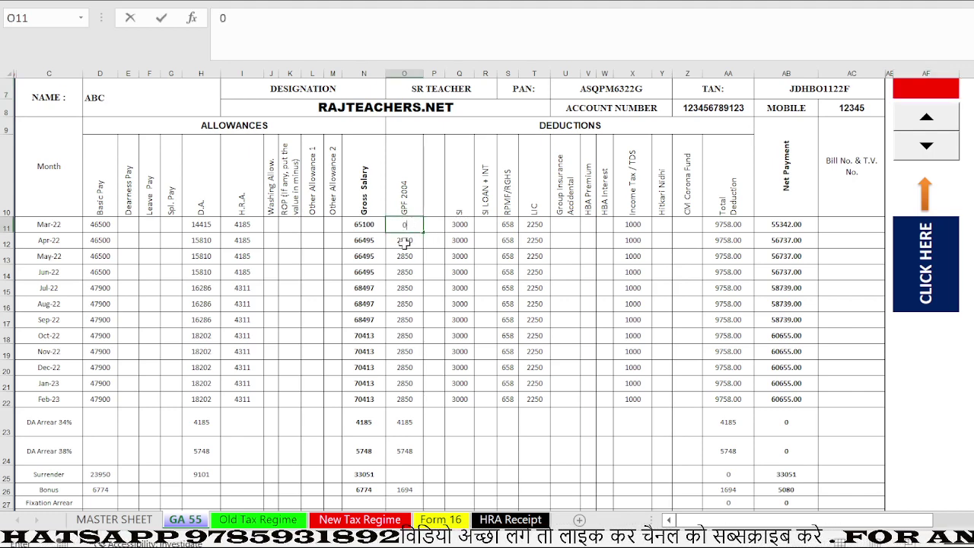
left_click(404, 245)
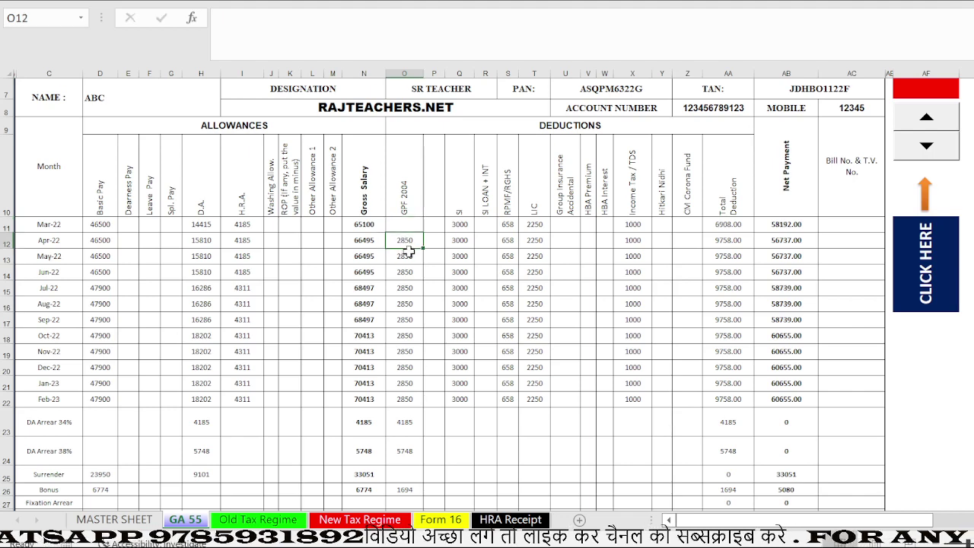
type("0")
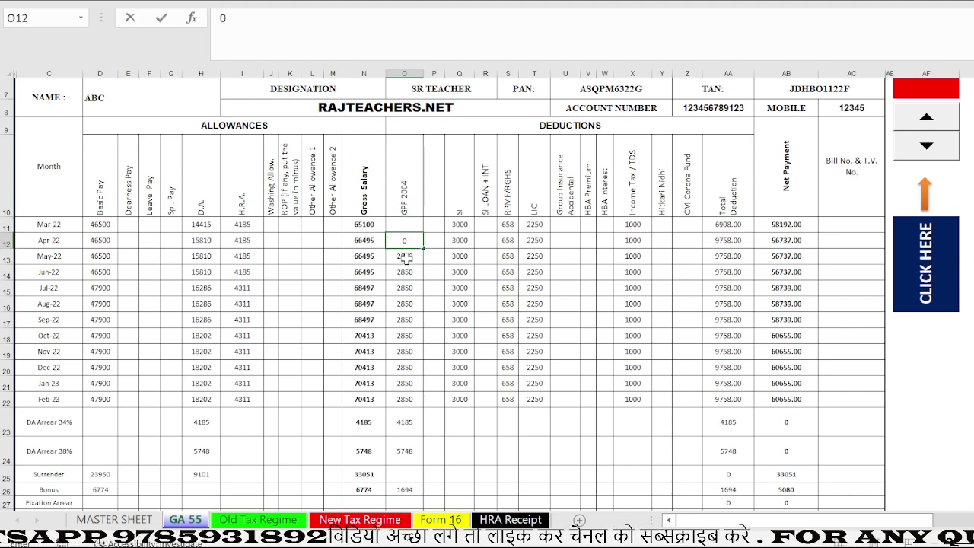
left_click(407, 259)
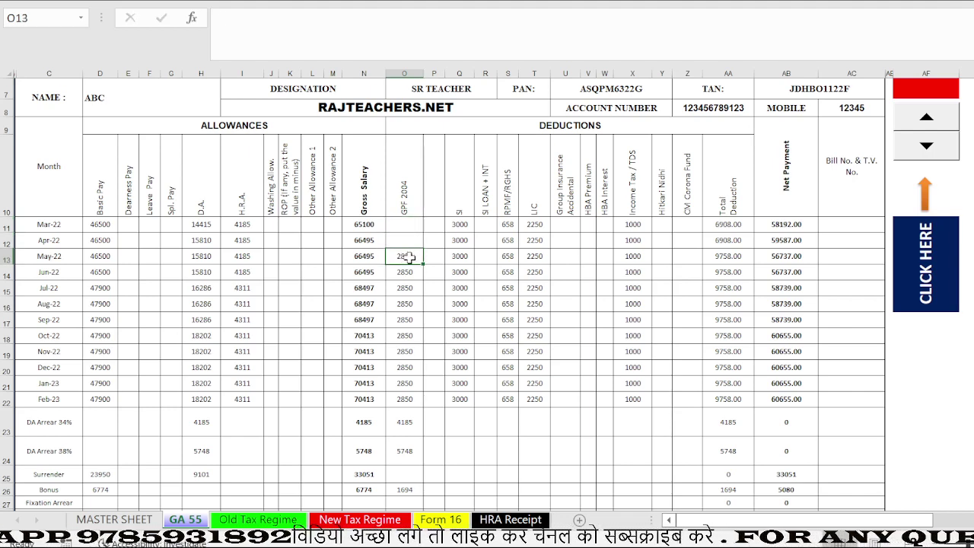
type("5700")
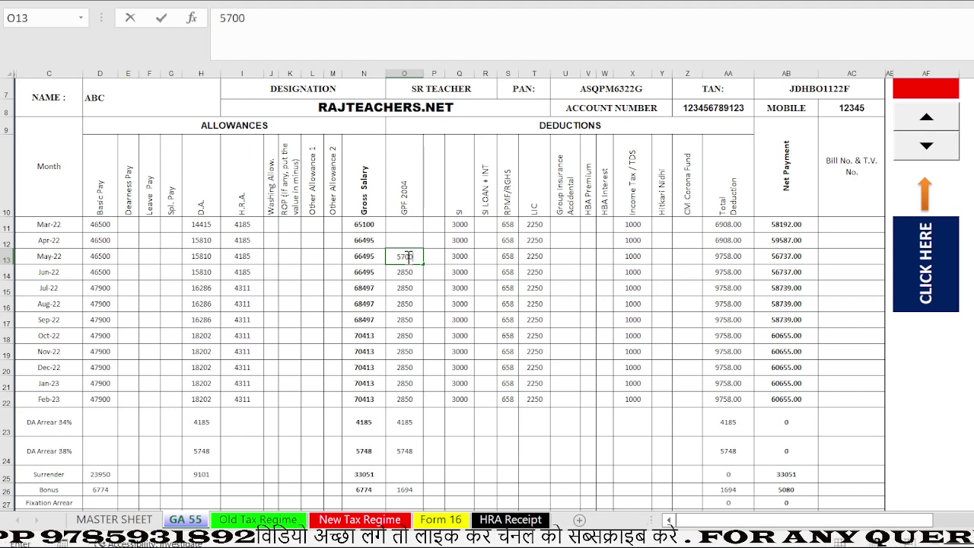
left_click(434, 276)
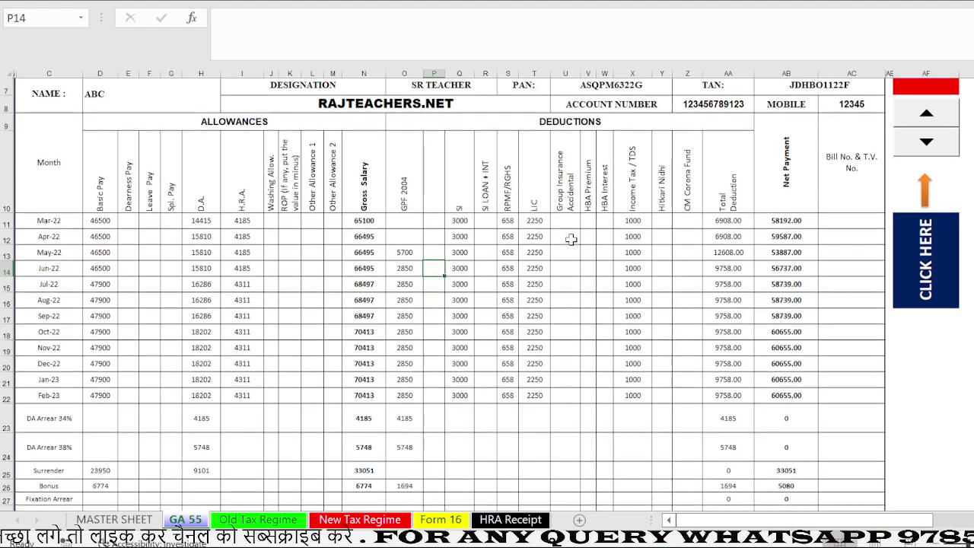
Enter 1050 as the Apr-22 Group Insurance Accidental deduction for employee 2.
scroll(567, 241, "down", 1)
left_click(568, 220)
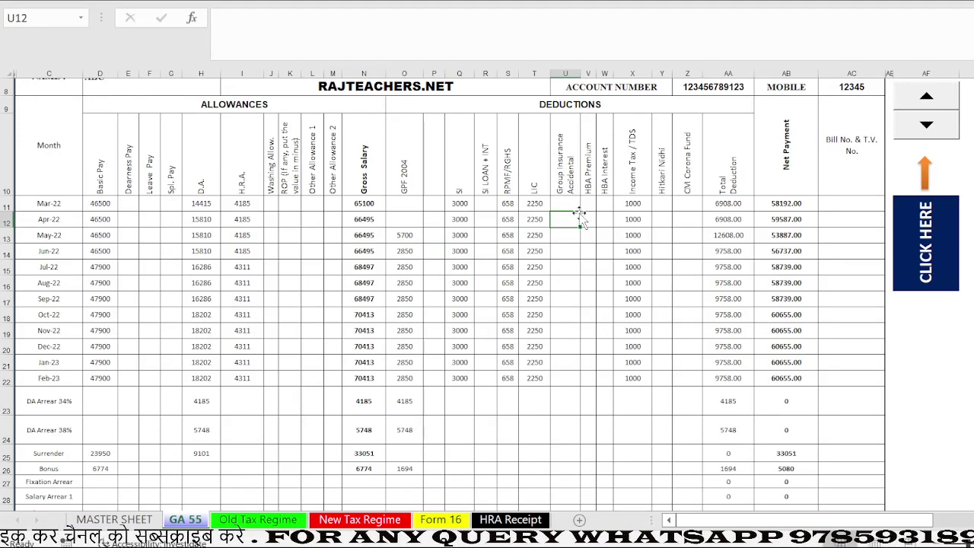
type("1050")
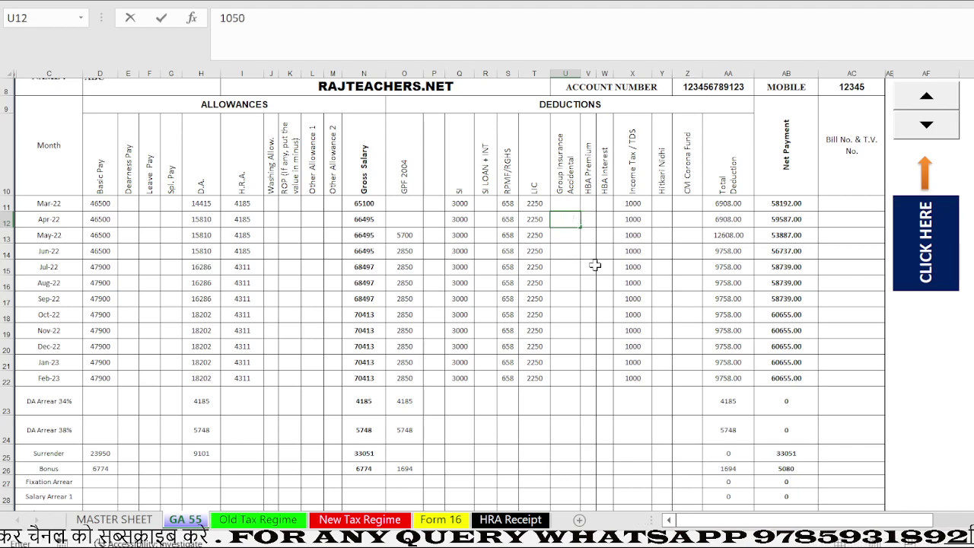
left_click(602, 265)
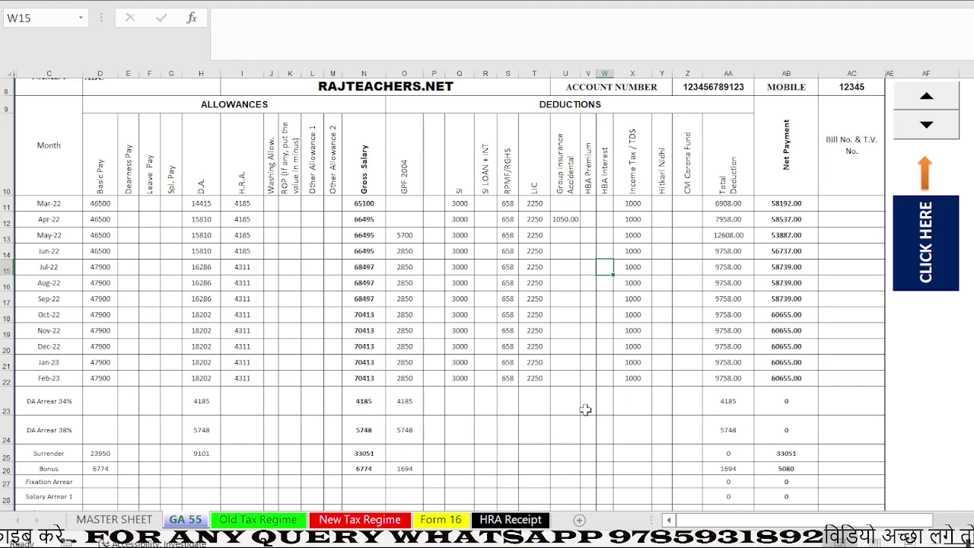
Examine the surrender, bonus and salary arrear rows of the GA-55 statement, then return to the employee selector.
scroll(583, 408, "down", 1)
scroll(473, 346, "up", 1)
scroll(395, 376, "down", 1)
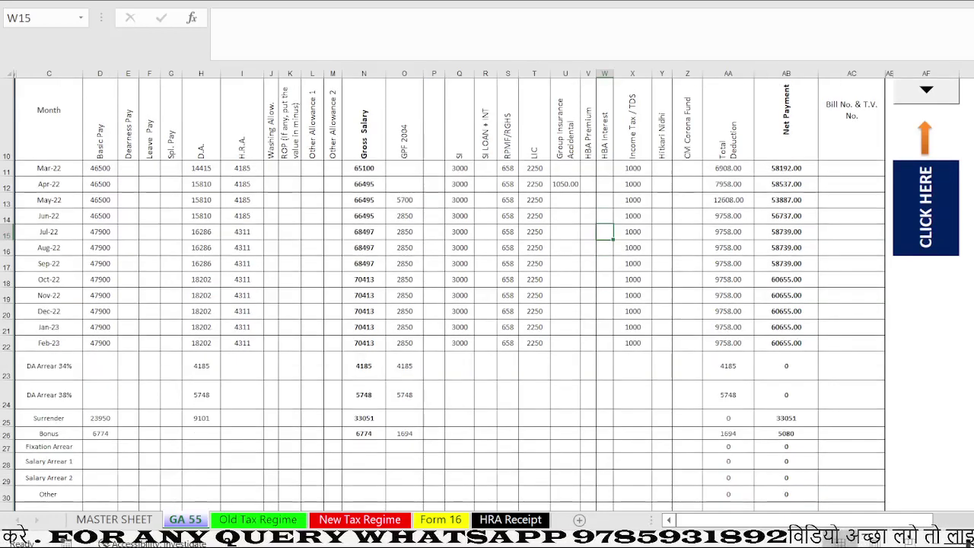
left_click(95, 468)
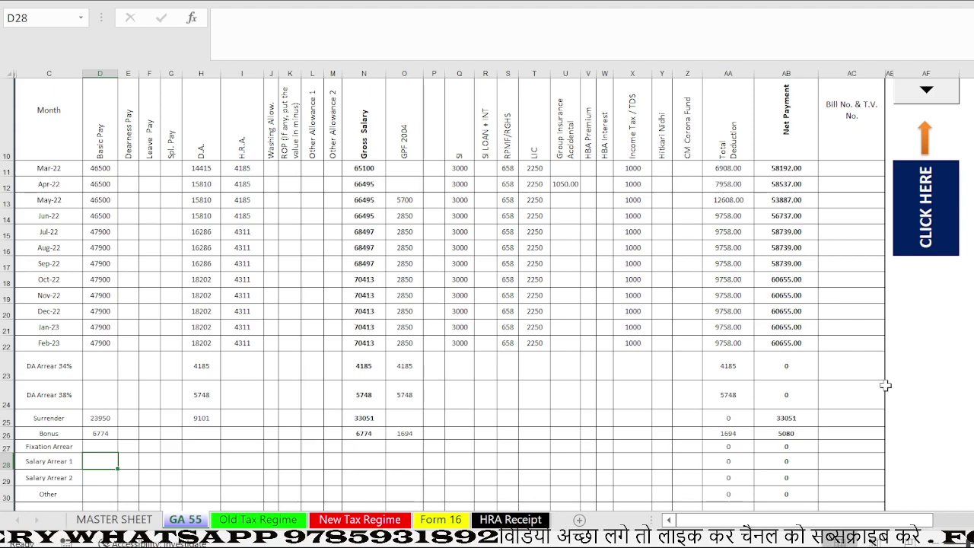
left_click(959, 367)
scroll(958, 366, "up", 2)
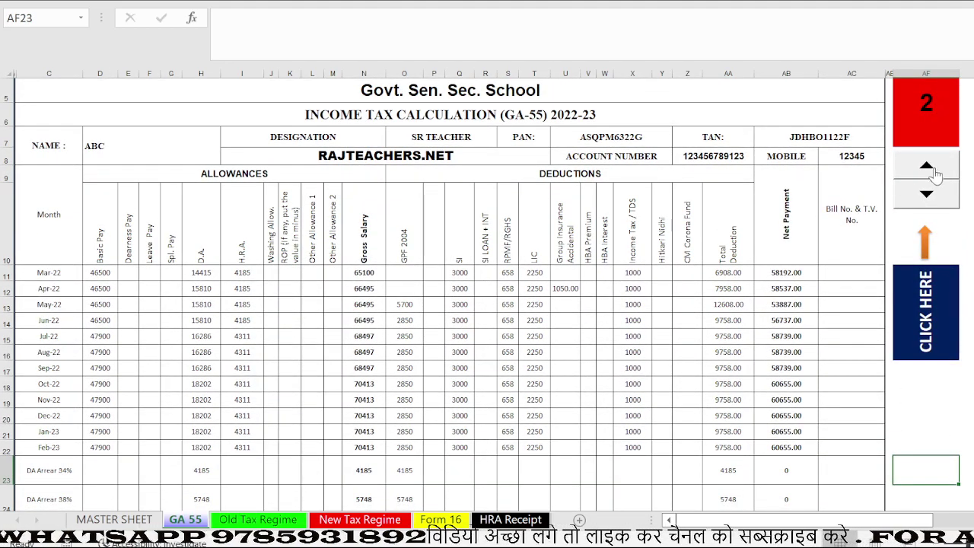
scroll(930, 169, "down", 1)
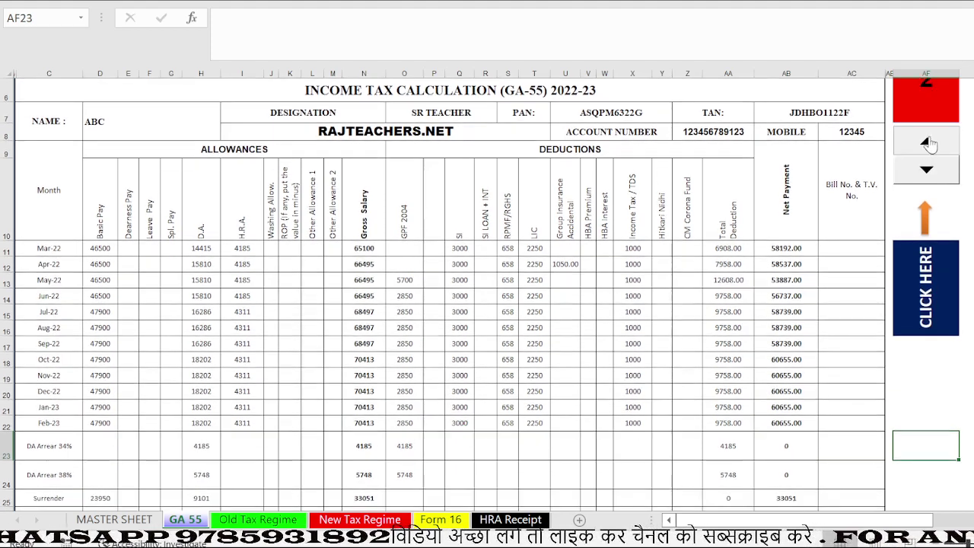
Switch the GA-55 statement to employee 3, then back through employee 2 to employee 1, and check employee 1's salary and deduction rows.
left_click(937, 145)
scroll(930, 213, "up", 1)
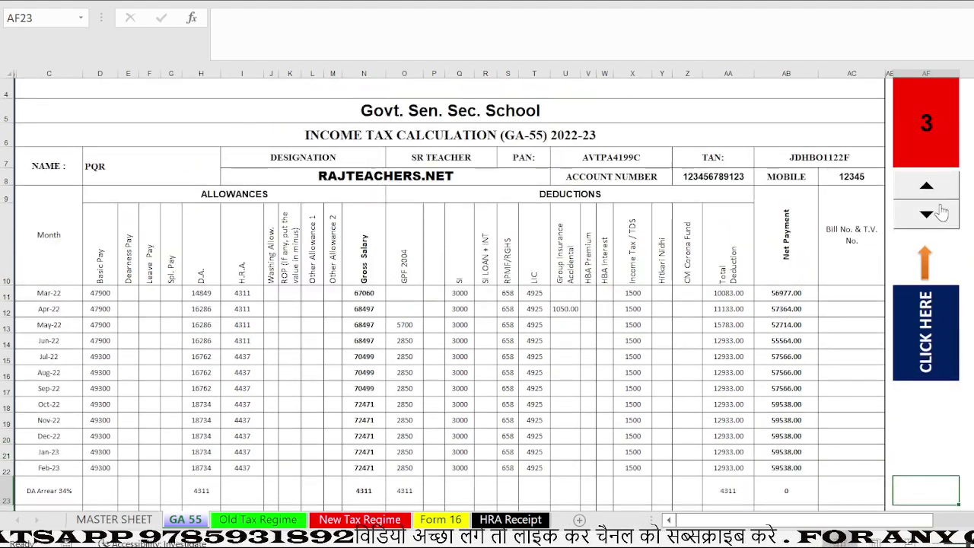
left_click(926, 218)
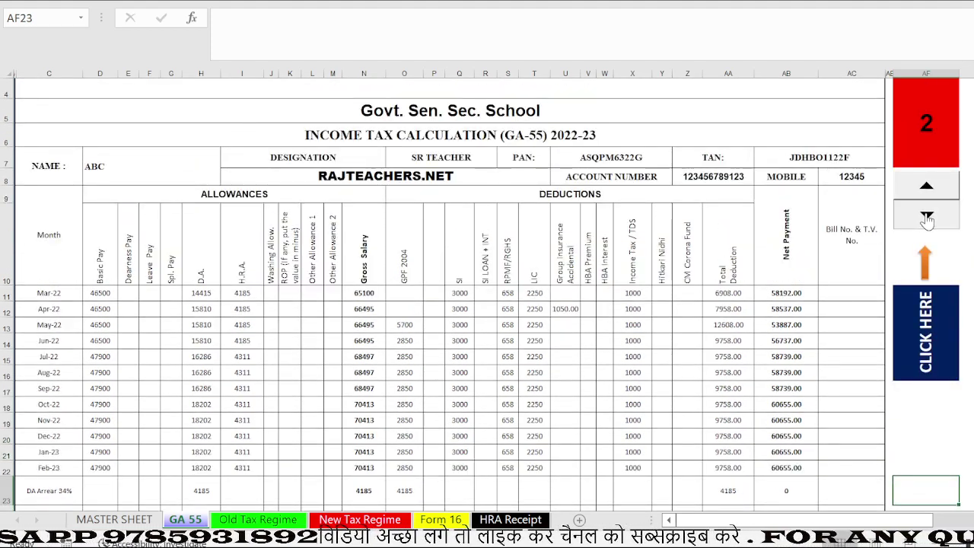
left_click(926, 218)
scroll(926, 217, "down", 2)
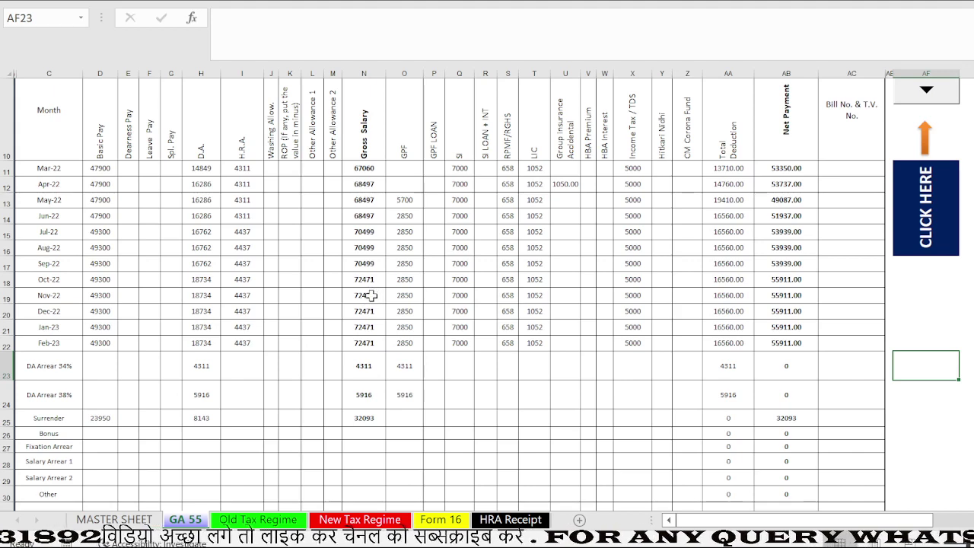
scroll(271, 527, "down", 1)
Open the Old Tax Regime sheet and review employee 1's computation from the total salary down to the Section 80C deductions.
left_click(259, 519)
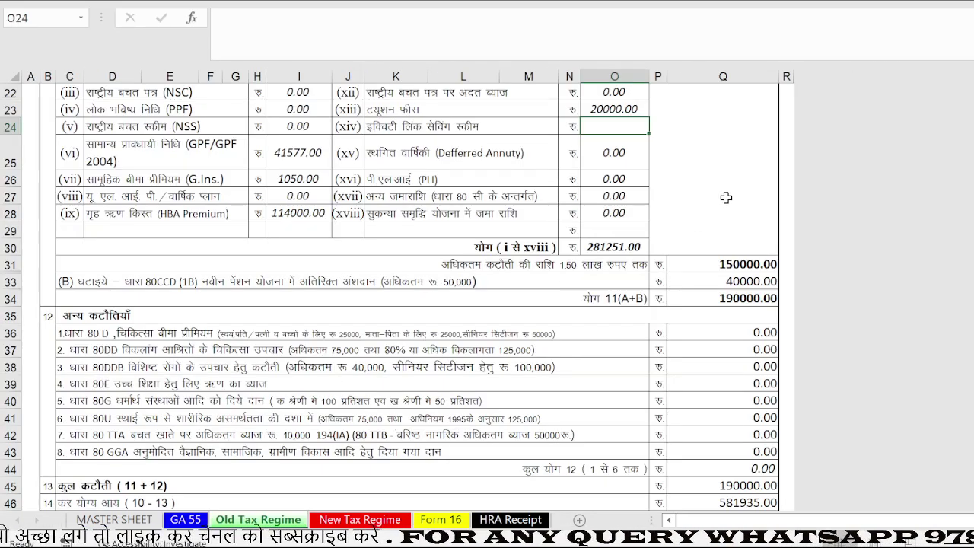
scroll(726, 197, "up", 4)
scroll(690, 326, "up", 1)
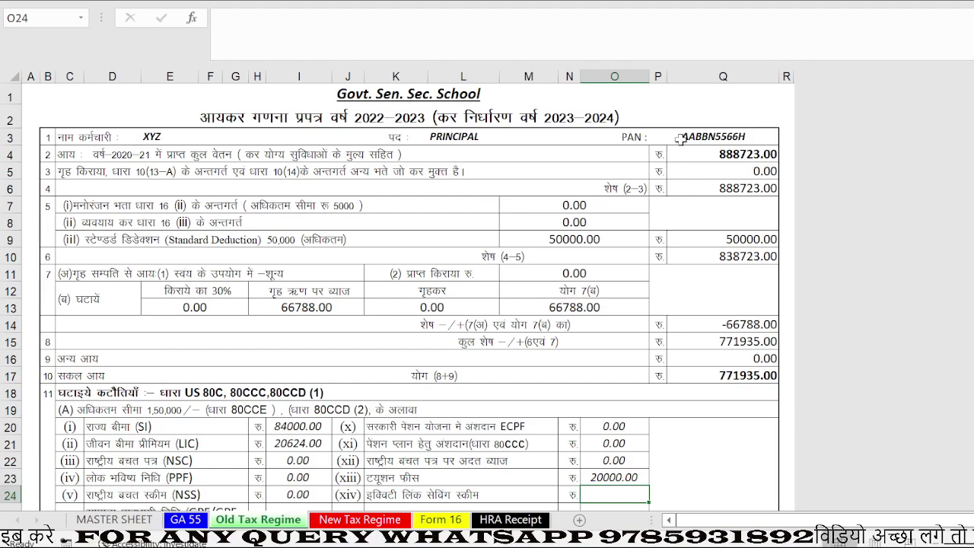
scroll(613, 257, "down", 1)
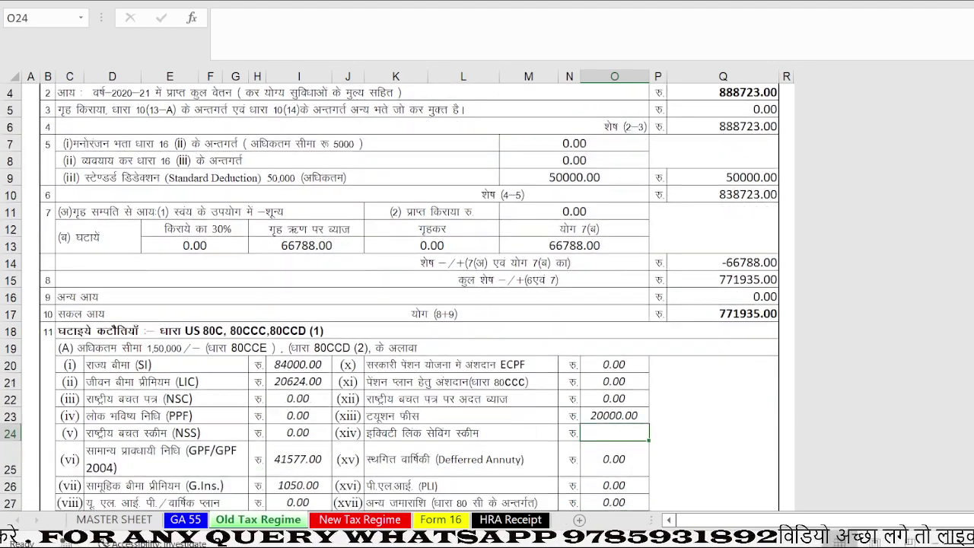
scroll(623, 173, "down", 3)
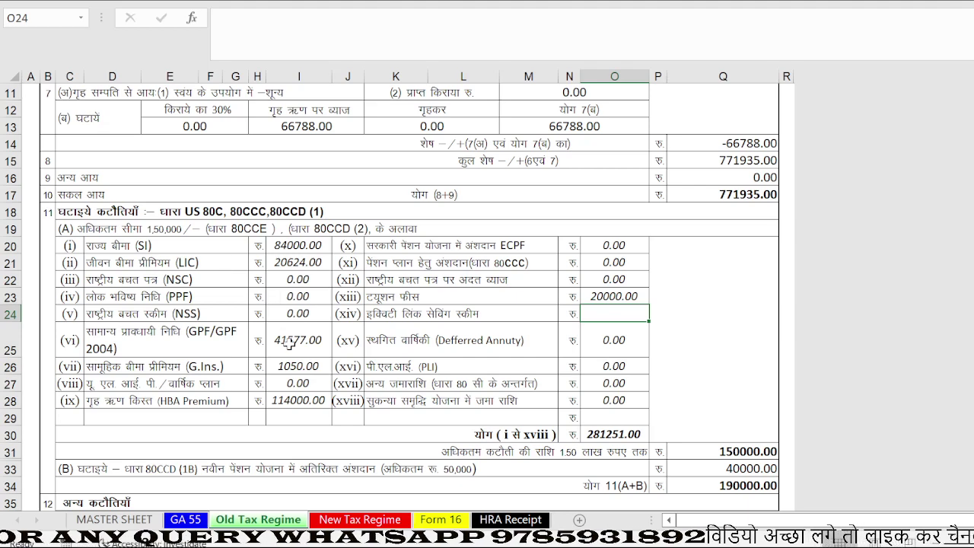
Clear the PPF amount in the Section 80C deductions of the Old Tax Regime sheet.
scroll(289, 344, "right", 1)
left_click(293, 297)
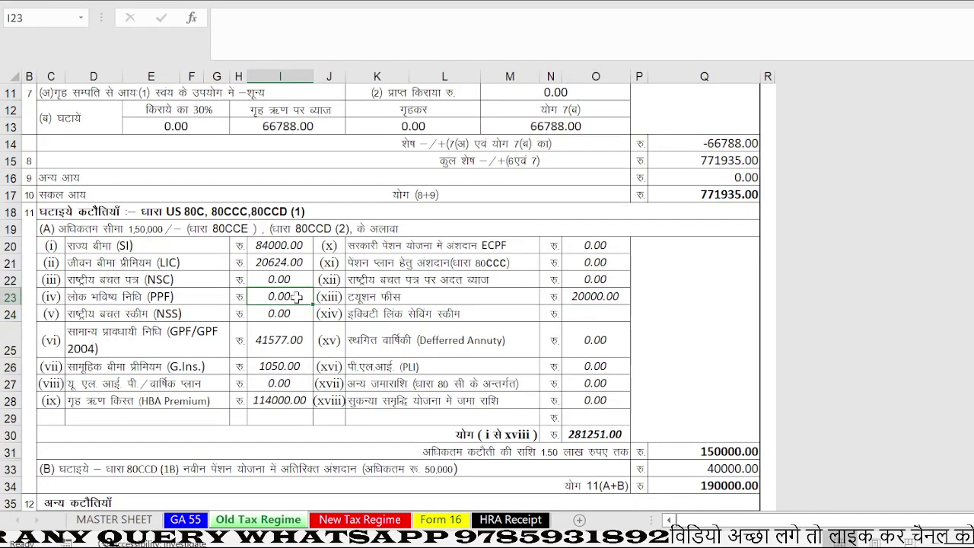
key("BackSpace")
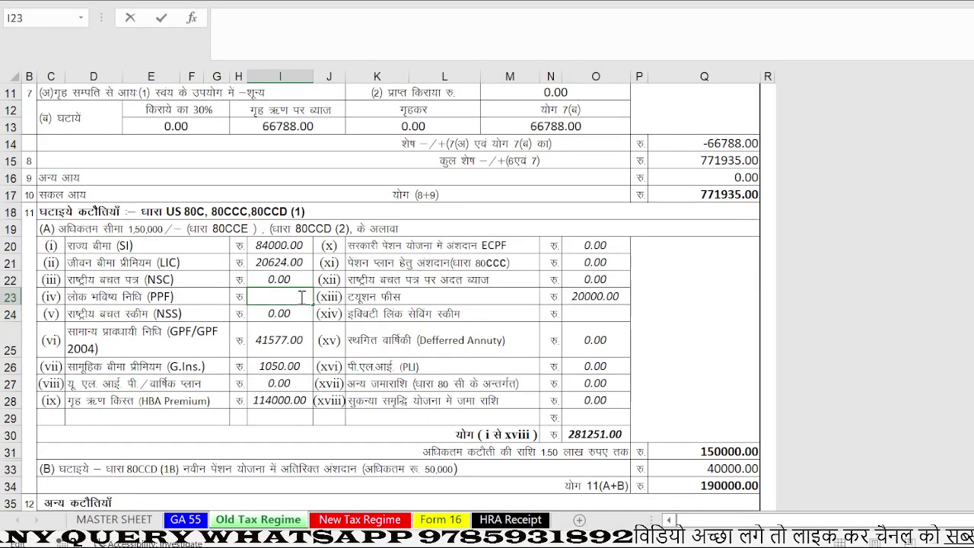
left_click(598, 299)
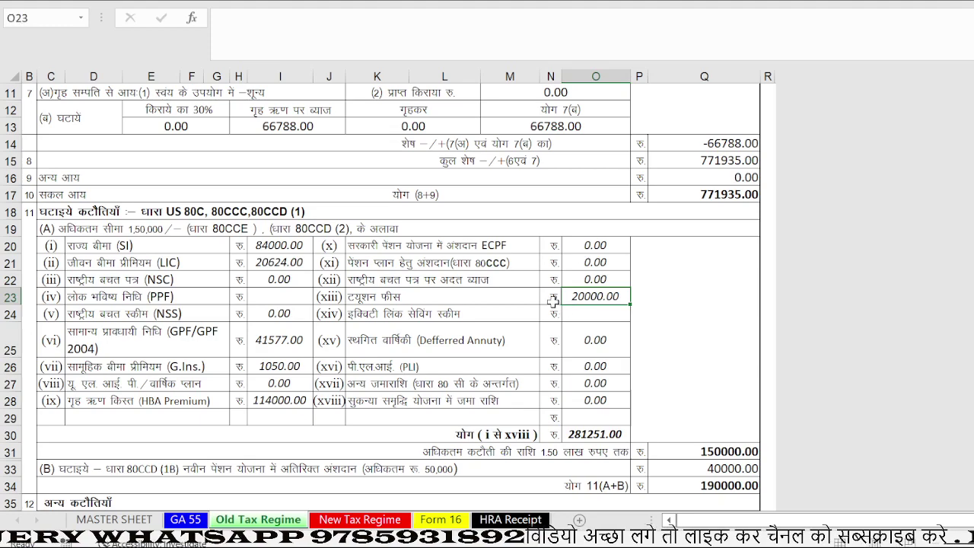
Examine the LIC, GPF, HBA premium and other Section 80C entries, their totals, and the other-deductions section below.
scroll(745, 334, "down", 1)
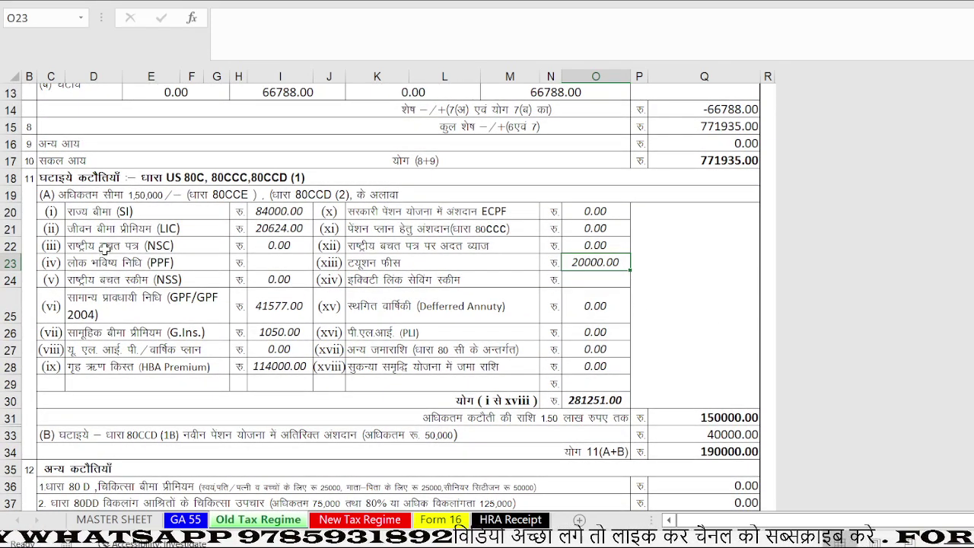
left_click(298, 229)
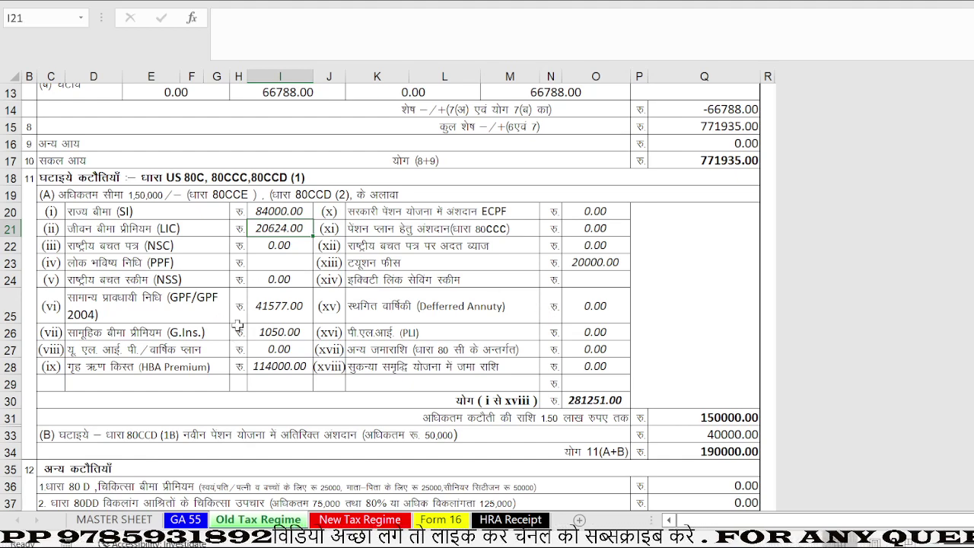
scroll(233, 335, "down", 1)
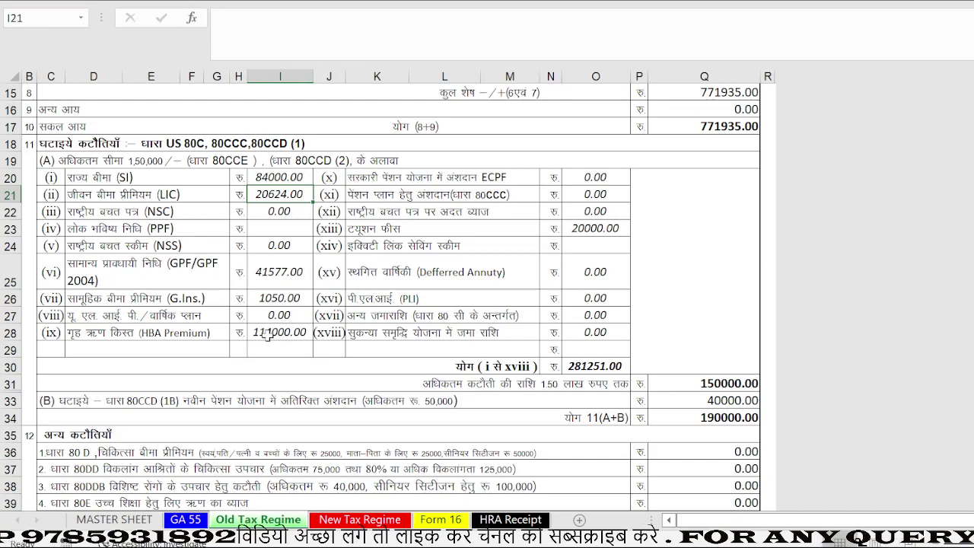
scroll(700, 358, "down", 1)
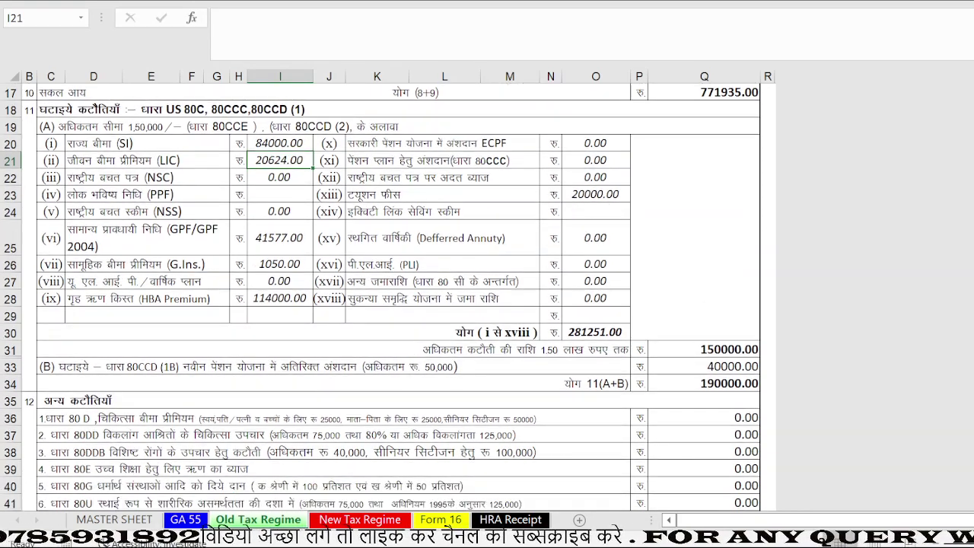
scroll(765, 364, "up", 1)
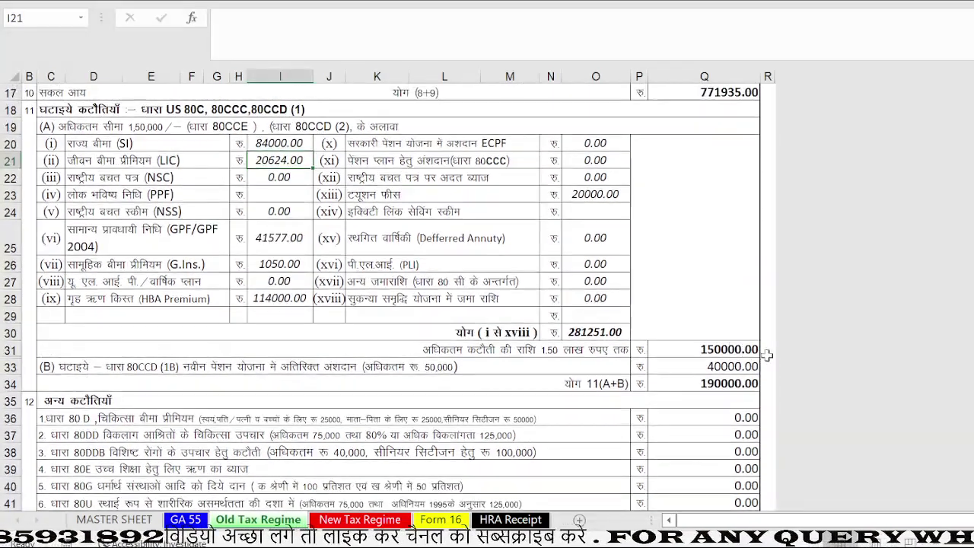
scroll(662, 390, "down", 1)
scroll(670, 304, "down", 2)
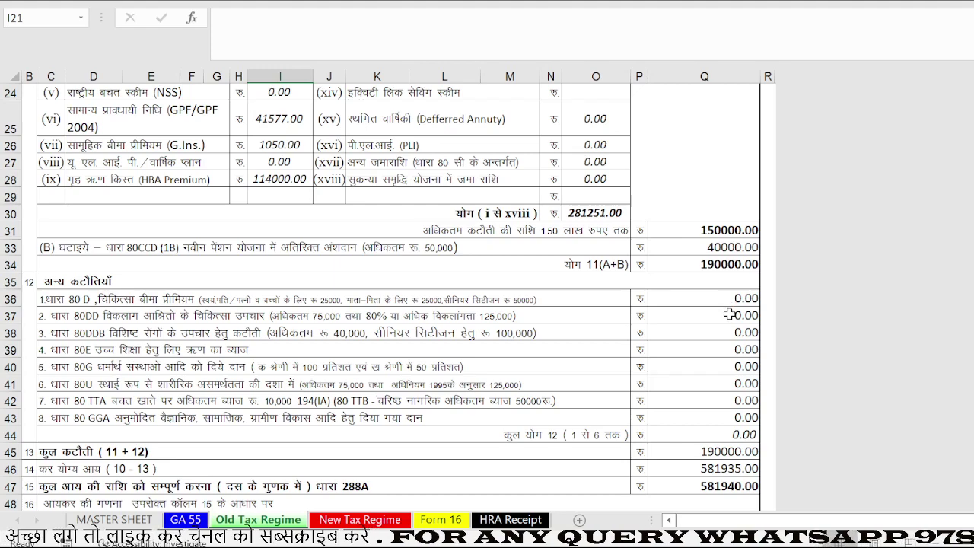
Clear the Section 80DD amount for treatment of disabled dependants in the other deductions.
scroll(732, 299, "down", 1)
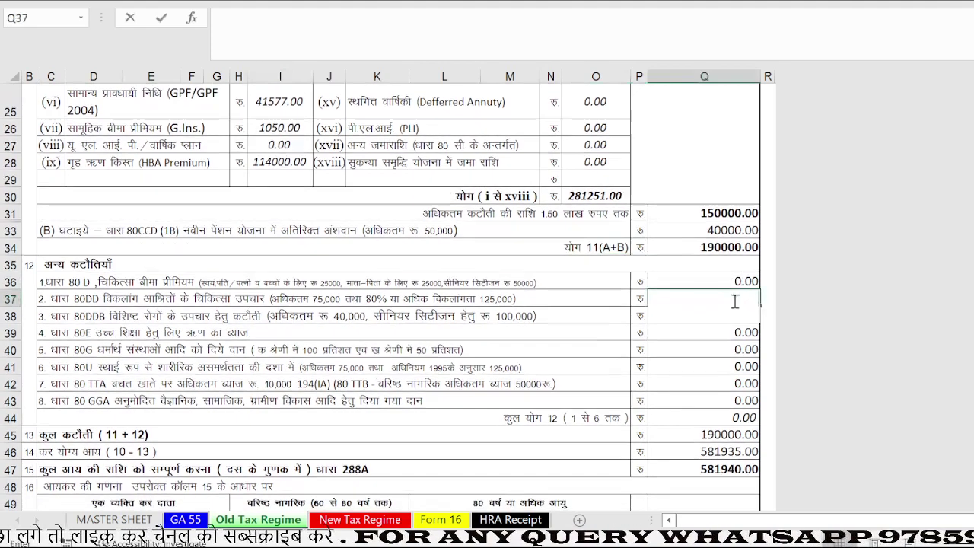
left_click(734, 298)
scroll(735, 298, "left", 1)
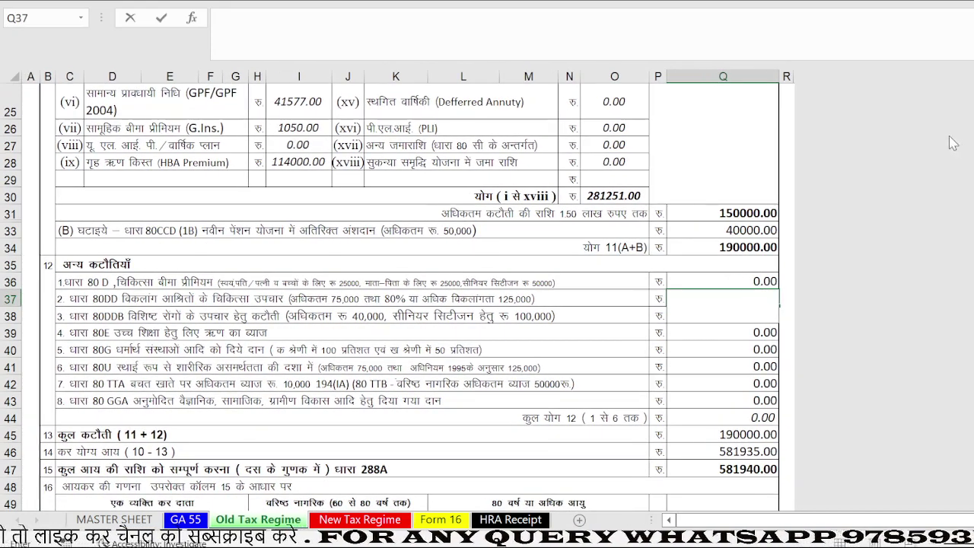
key("Delete")
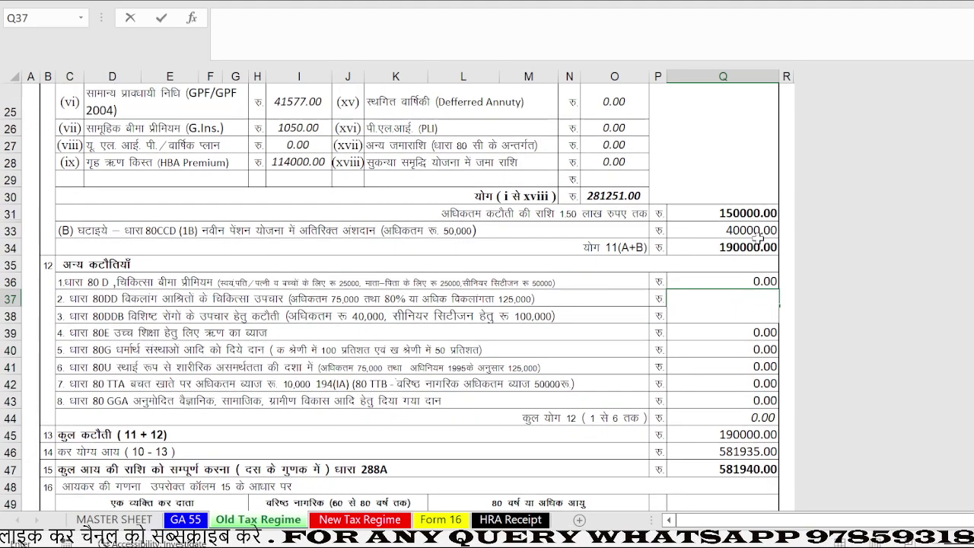
left_click(598, 298)
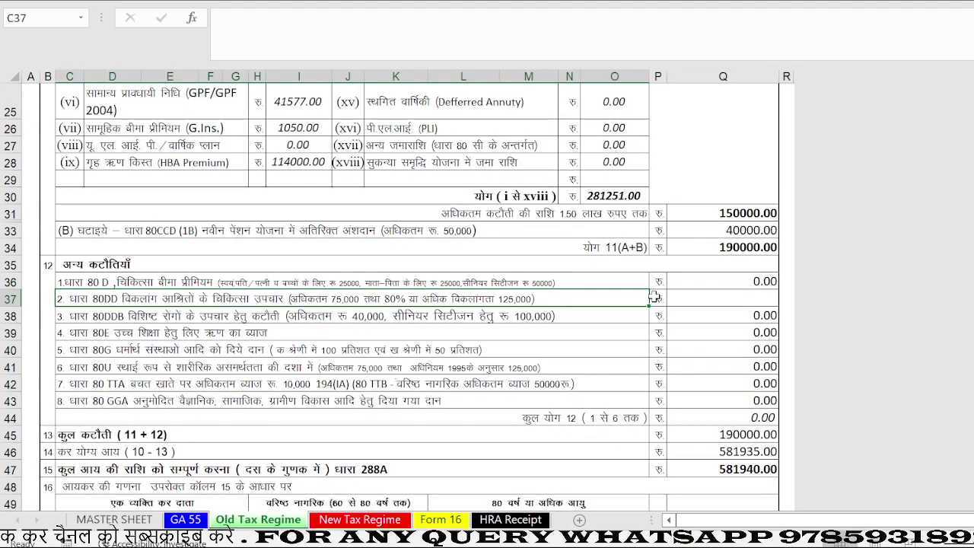
Enter 7568 as the Section 80D medical insurance premium in the other deductions.
left_click(753, 282)
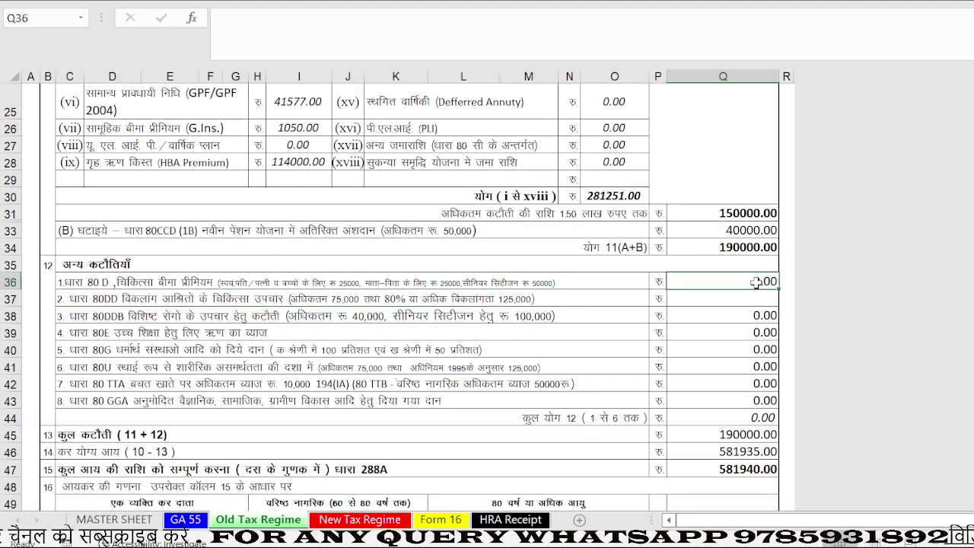
type("7")
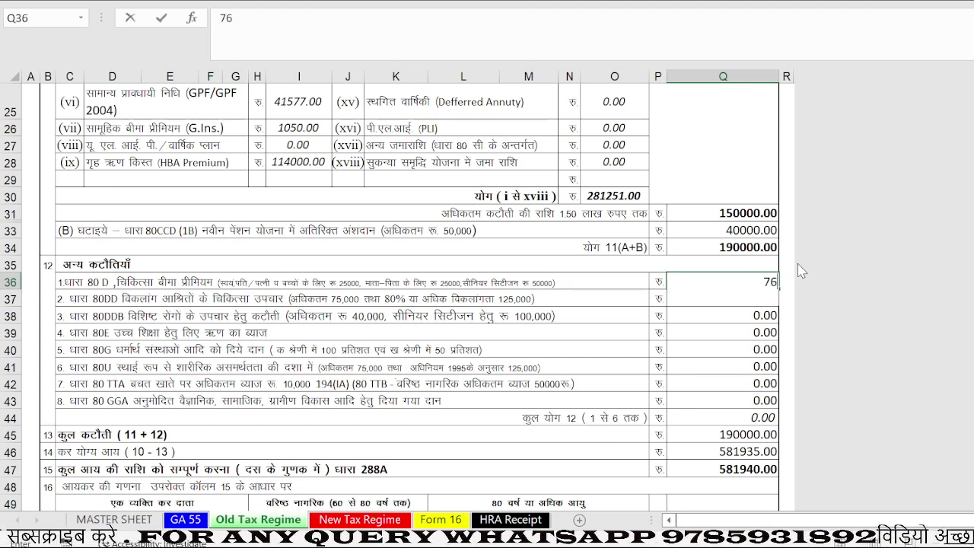
type("568")
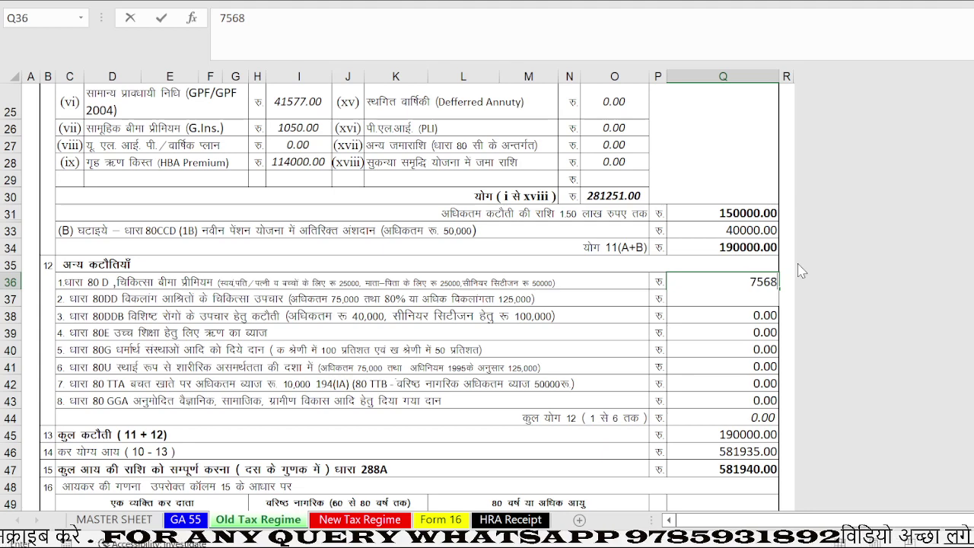
left_click(624, 282)
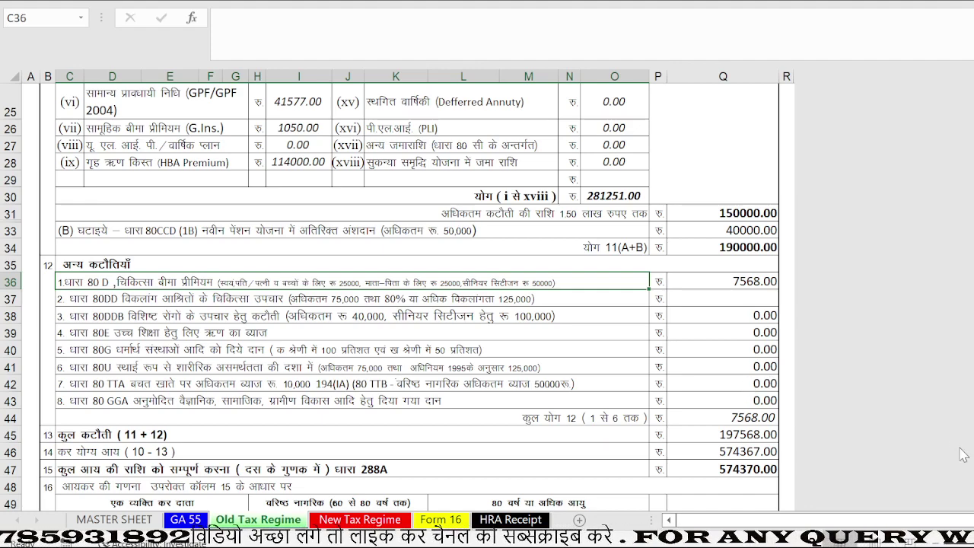
Review the tax slabs, total tax, deducted tax and refund rows, then return to the beginning of the Old Tax Regime sheet.
scroll(963, 455, "down", 3)
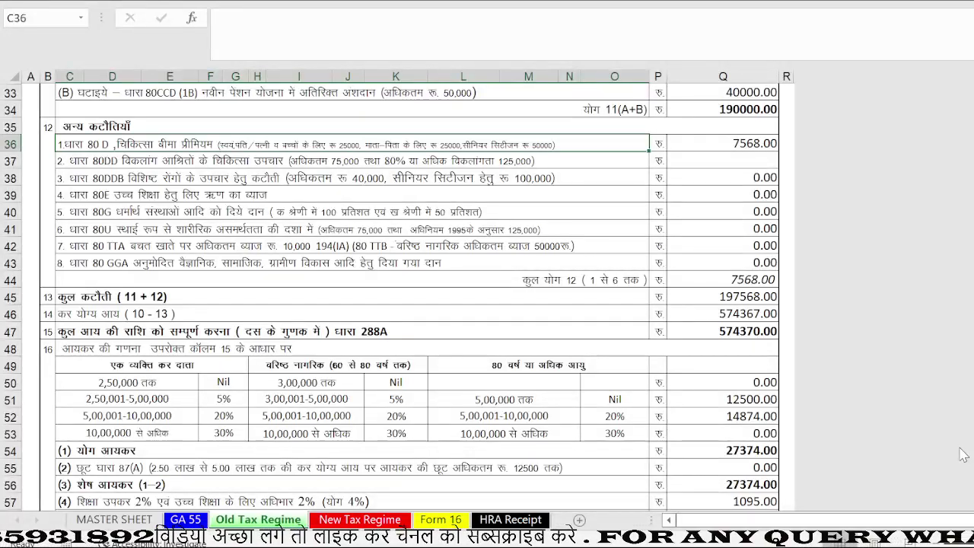
scroll(963, 455, "down", 3)
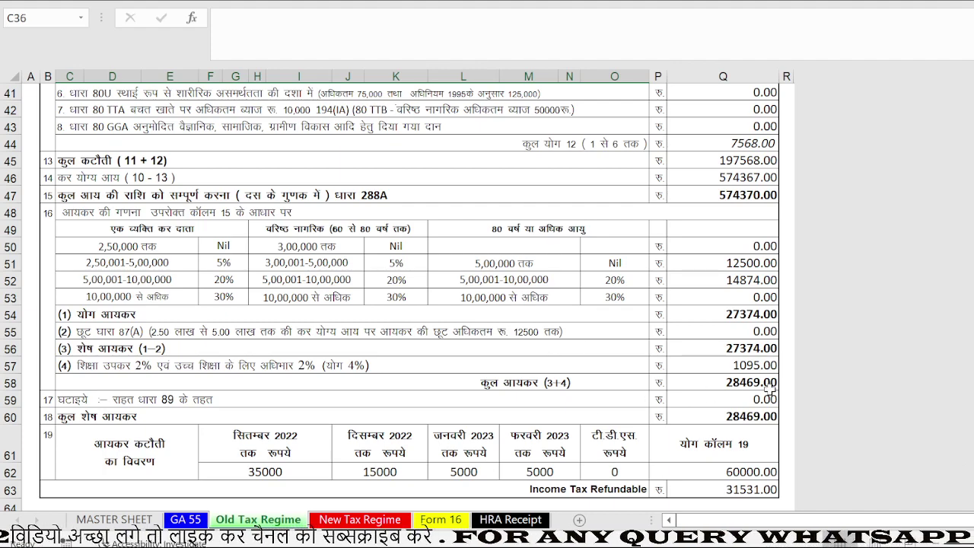
scroll(769, 389, "up", 3)
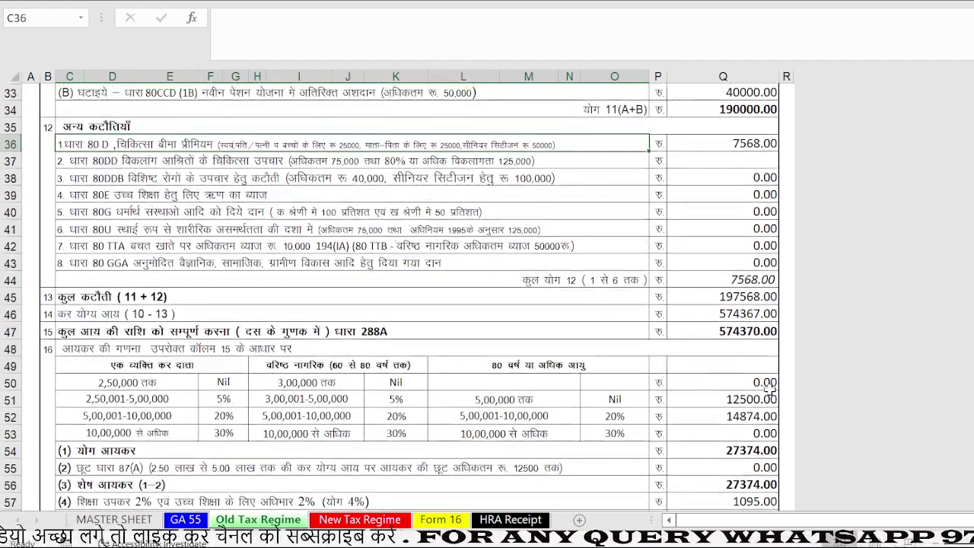
scroll(770, 389, "up", 8)
scroll(769, 389, "up", 3)
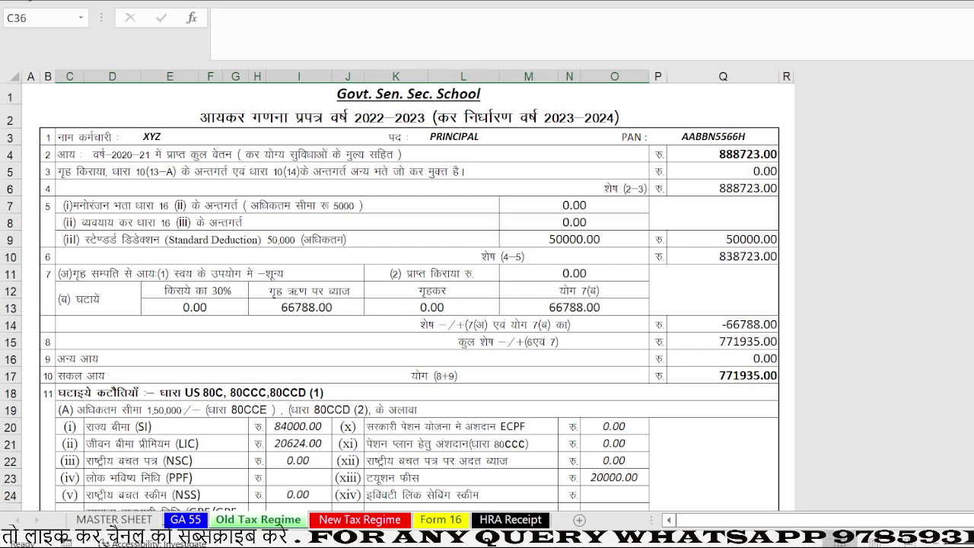
key("alt+f")
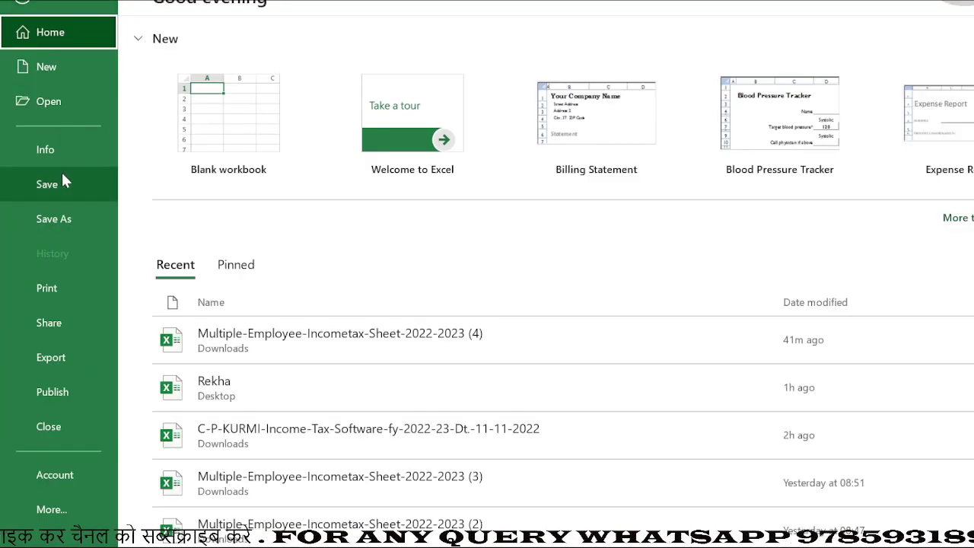
left_click(62, 219)
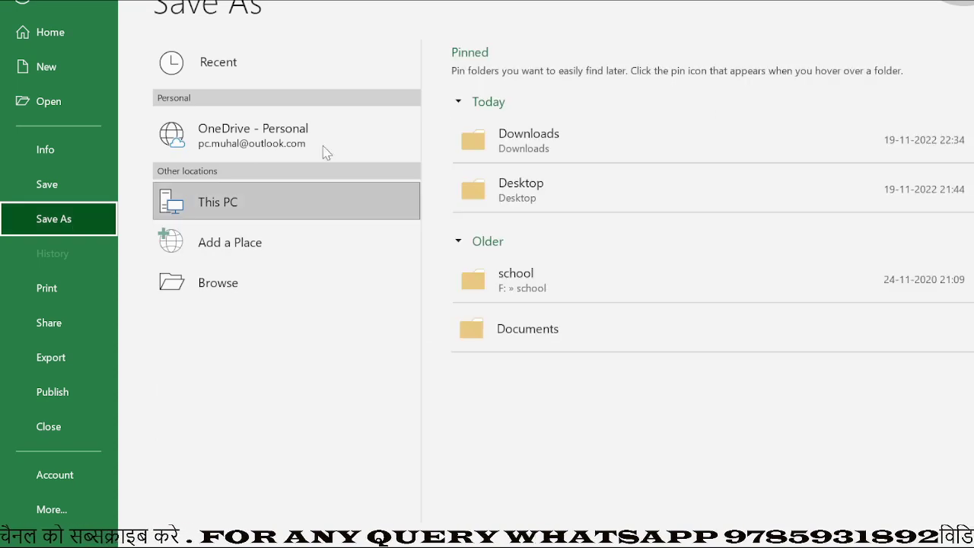
left_click(562, 195)
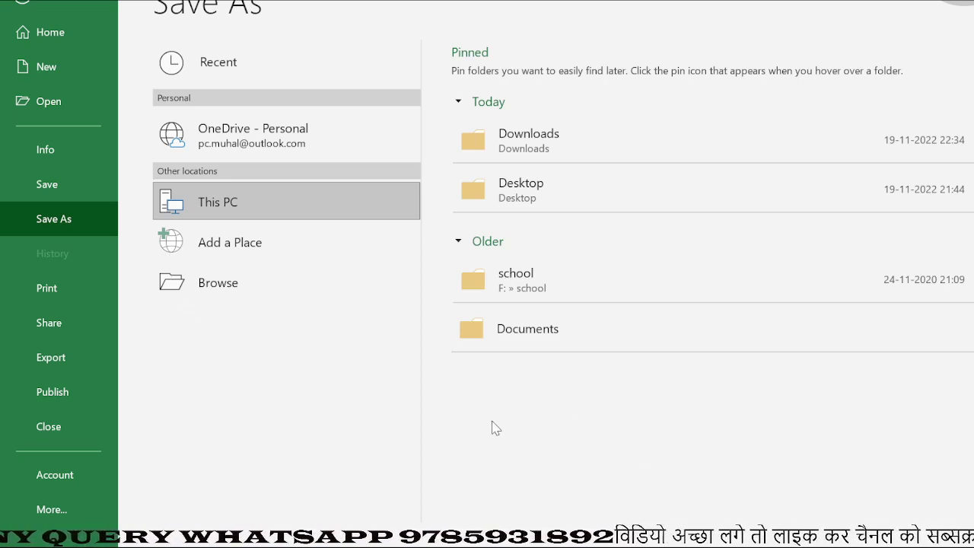
left_click(23, 6)
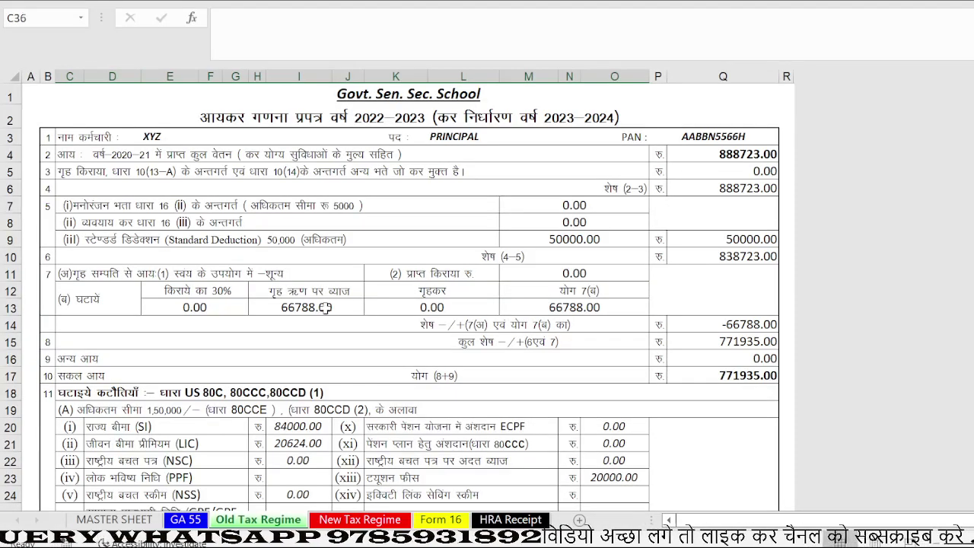
Open the Form 16 sheet and review its quarterly tax summary, book adjustment and challan details down to the verification section.
left_click(441, 520)
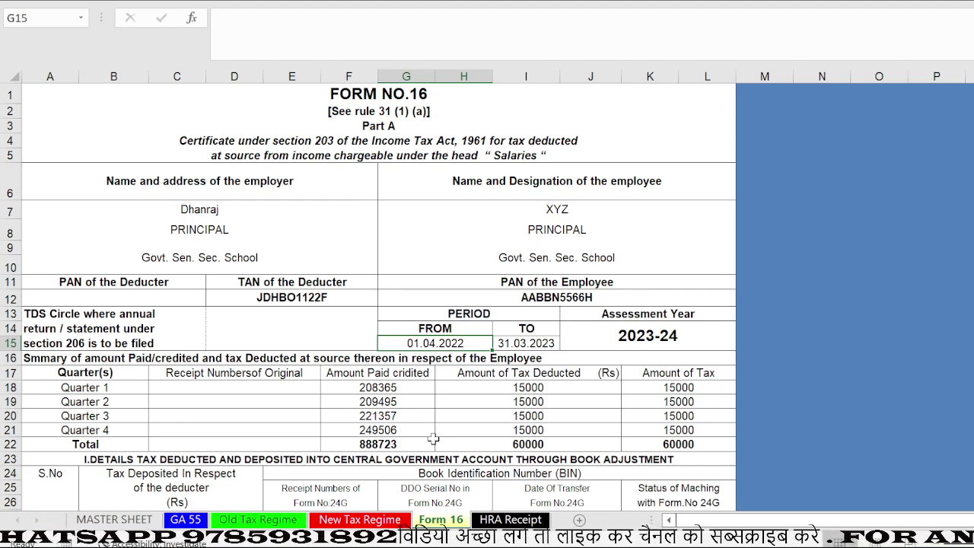
scroll(794, 382, "down", 3)
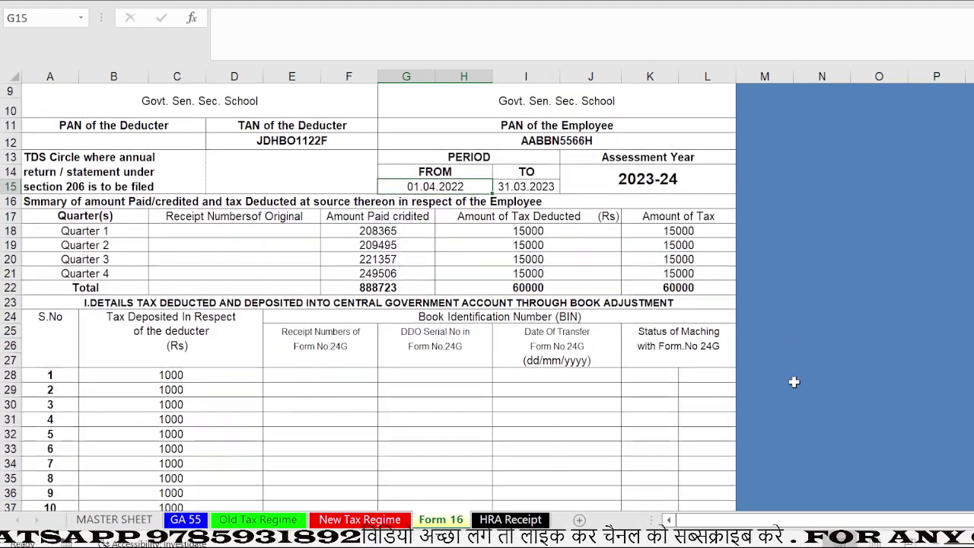
scroll(793, 382, "down", 2)
scroll(794, 382, "down", 8)
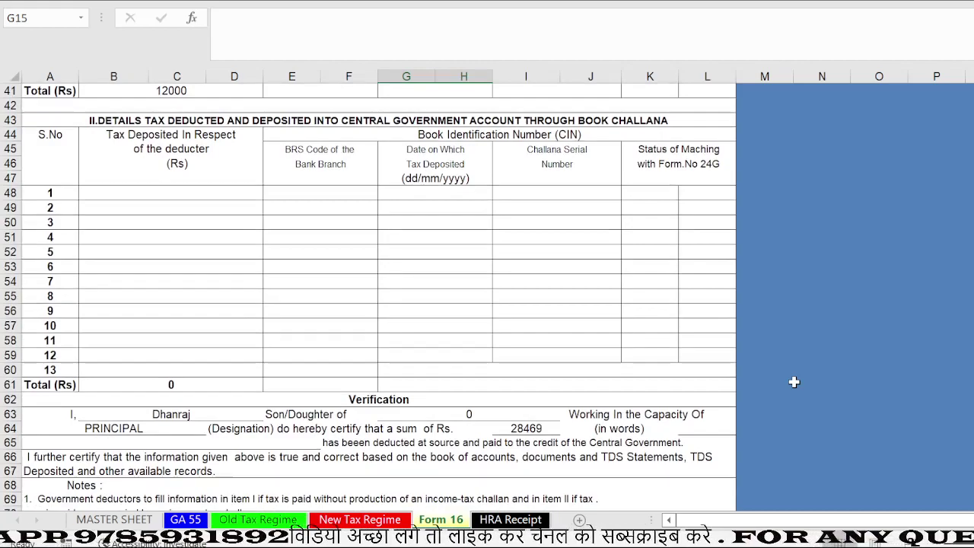
Examine the rest of Form 16, covering the notes, Part B salary details, Chapter VIA deductions, tax payable and final verification.
scroll(794, 383, "down", 5)
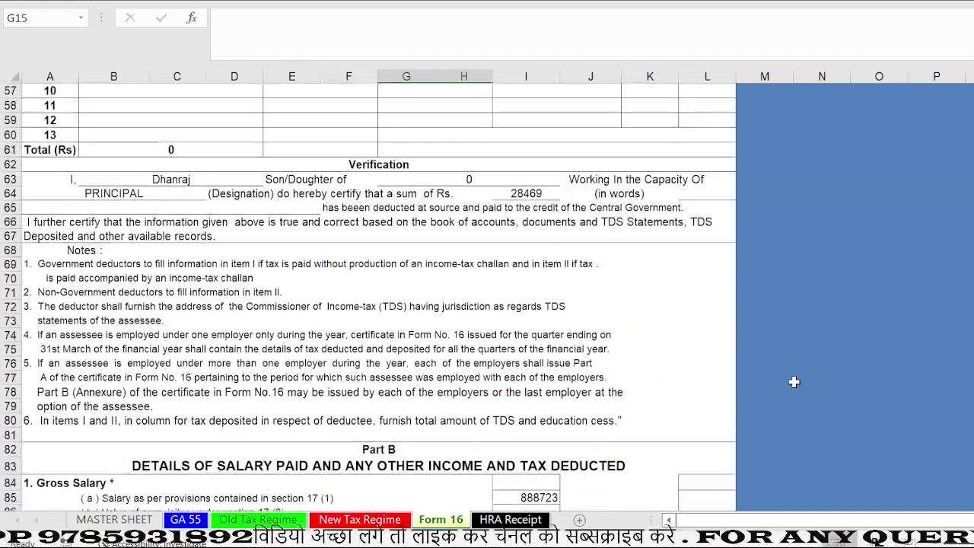
scroll(794, 382, "down", 3)
scroll(794, 382, "down", 3)
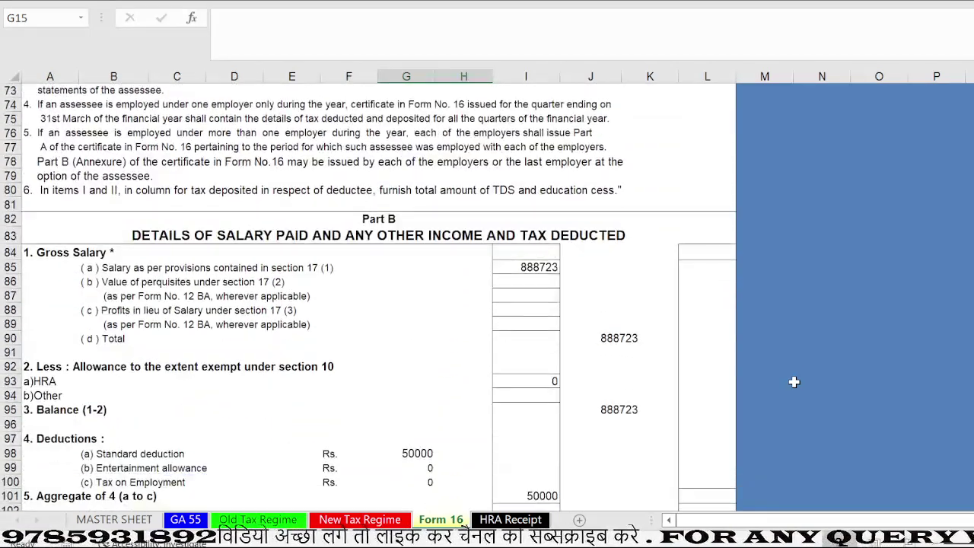
scroll(794, 382, "down", 6)
scroll(794, 382, "down", 5)
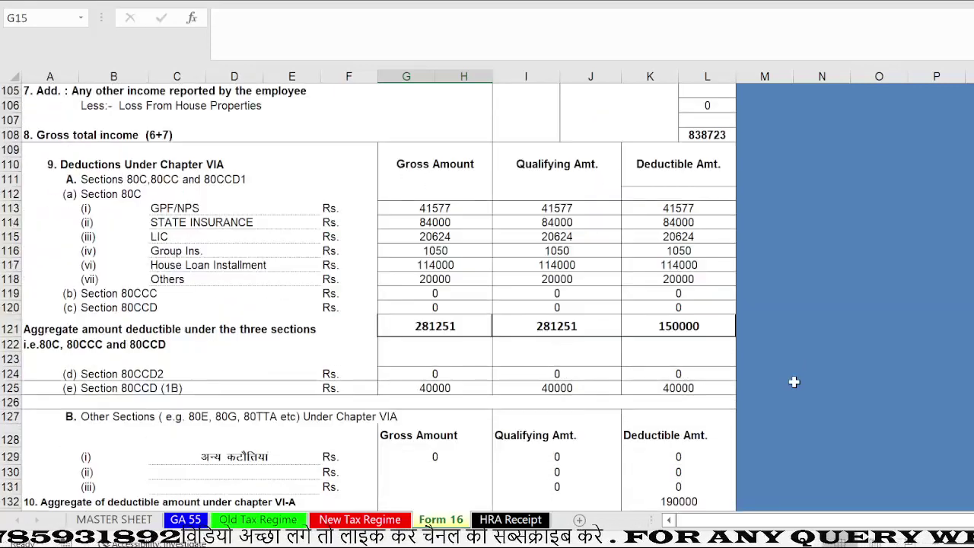
scroll(794, 382, "down", 11)
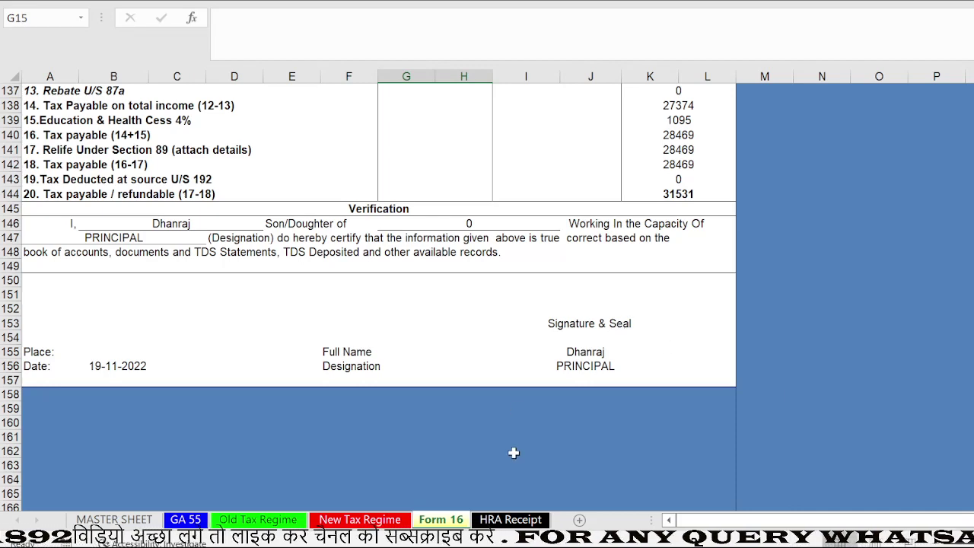
Open the HRA Receipt sheet and review the house rent receipt down to the owner's signature block.
left_click(509, 520)
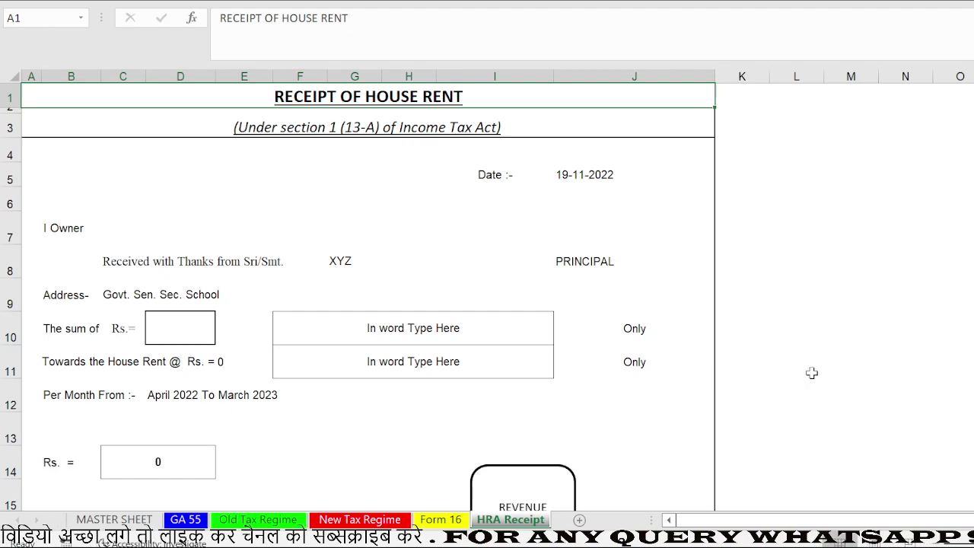
scroll(812, 373, "down", 3)
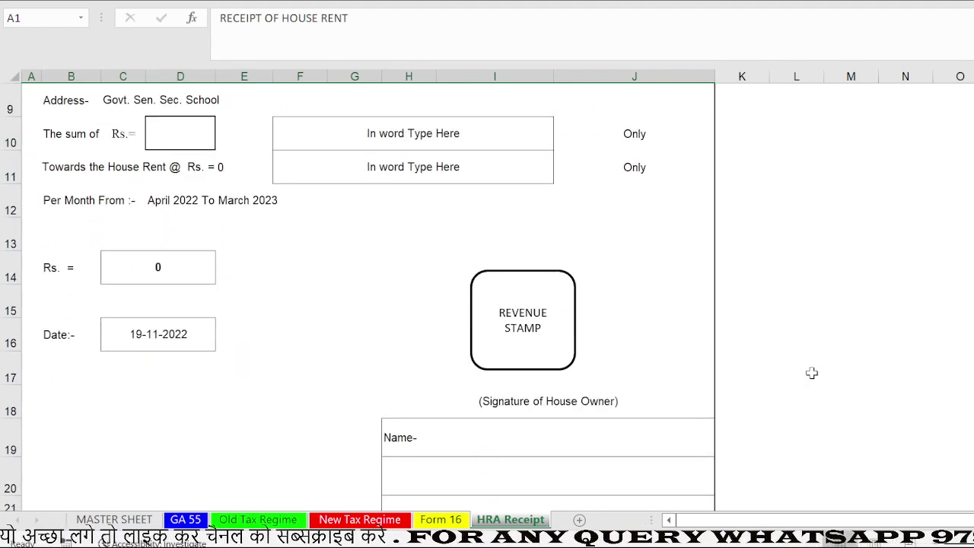
Switch the GA 55 statement to employee 2, and return to the MASTER SHEET listing the employees.
left_click(186, 520)
scroll(961, 175, "up", 3)
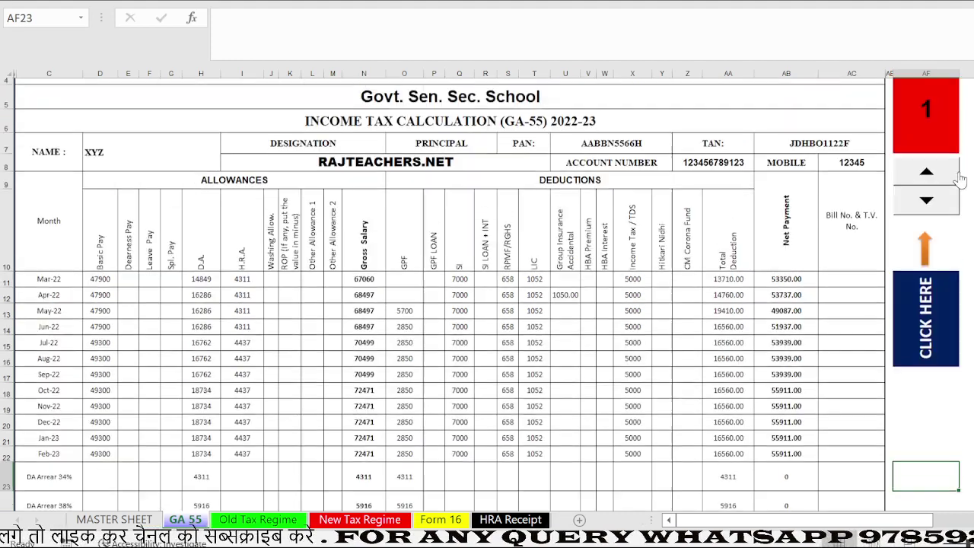
left_click(930, 190)
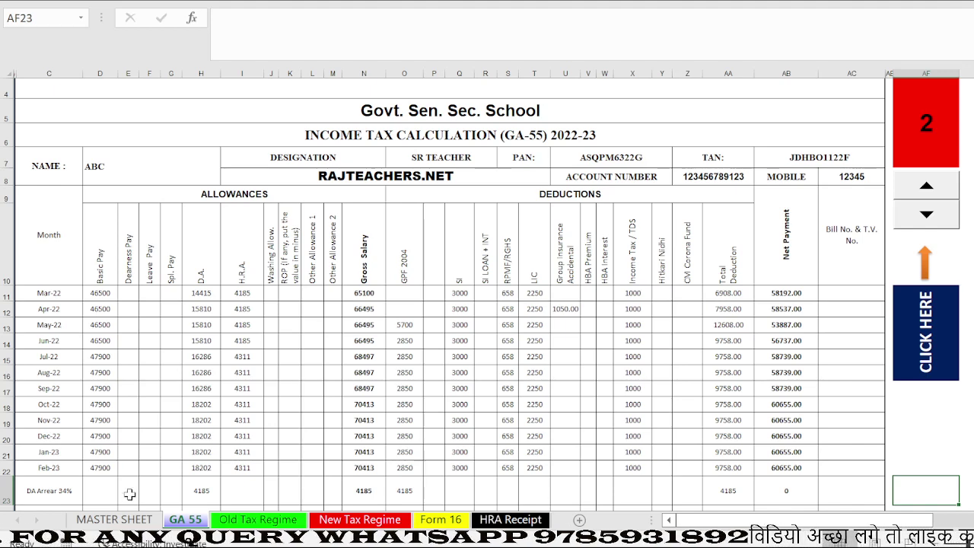
left_click(121, 521)
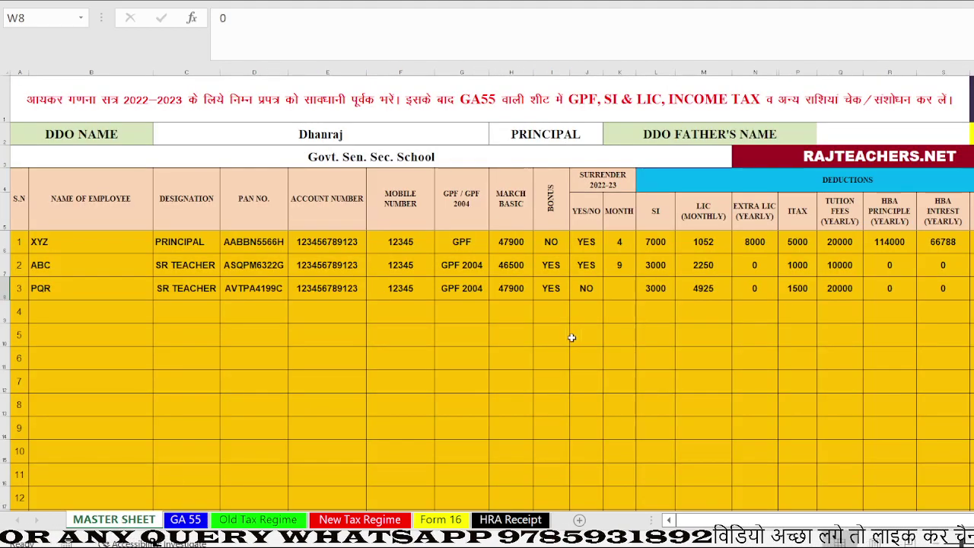